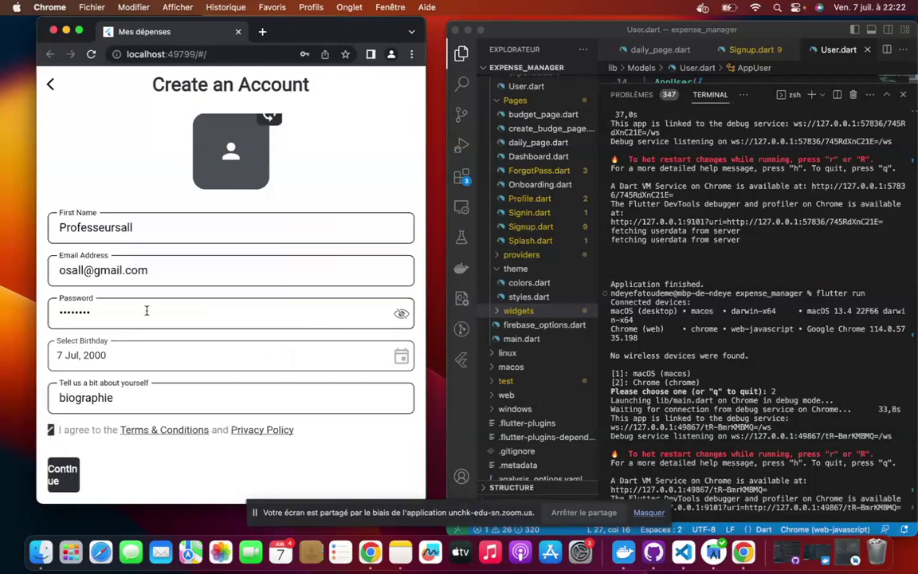
Edit the end of the e-mail address and try submitting the sign-up form.
click(159, 270)
key(BackSpace)
key(BackSpace)
key(BackSpace)
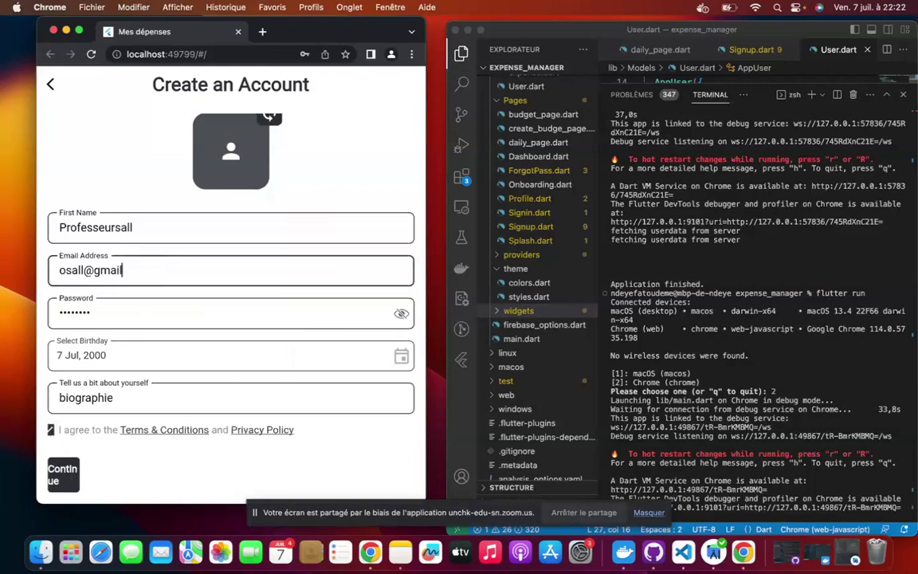
key(BackSpace)
key(BackSpace)
key(BackSpace)
key(BackSpace)
key(BackSpace)
text(llpjuyt)
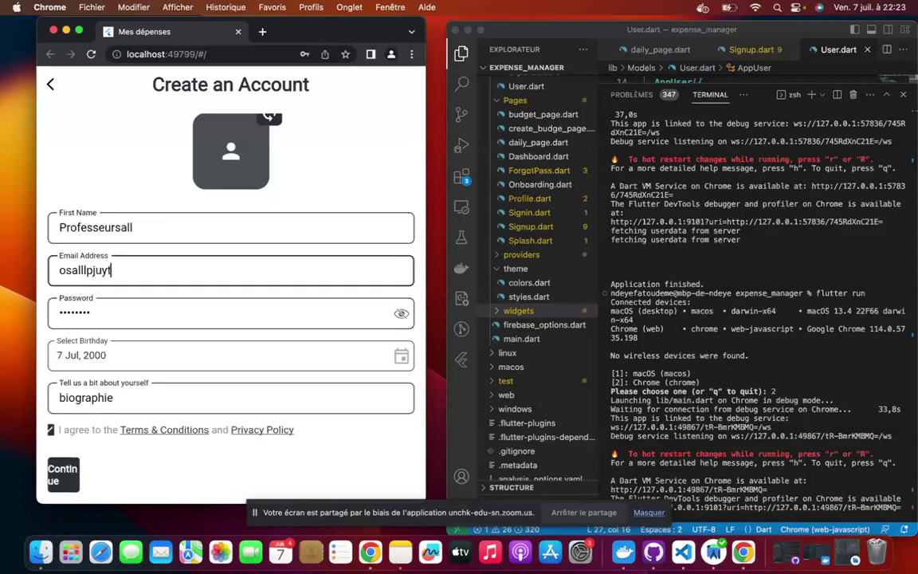
click(70, 478)
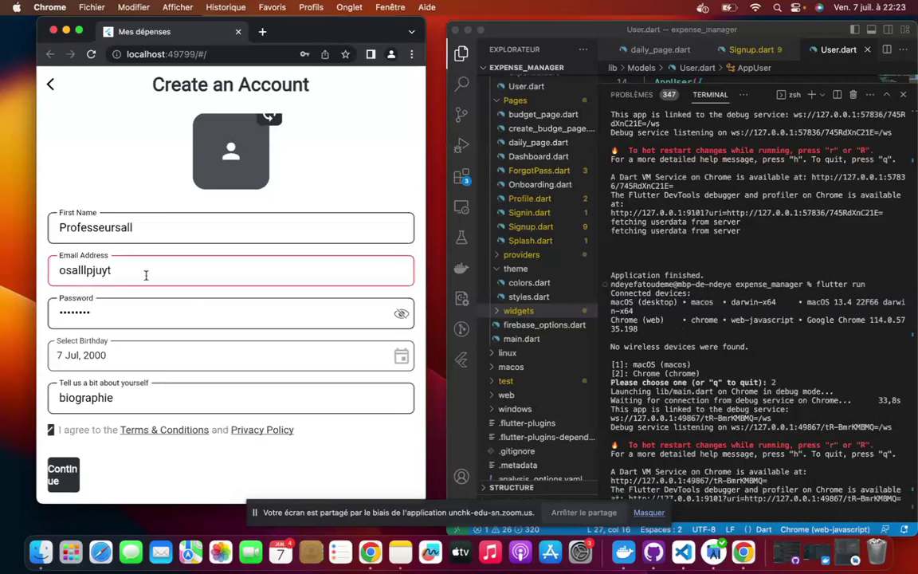
Replace the e-mail with the corrected address, check the first name and submit the form.
click(170, 268)
key(BackSpace)
key(BackSpace)
key(BackSpace)
key(BackSpace)
key(BackSpace)
key(BackSpace)
key(BackSpace)
key(BackSpace)
key(BackSpace)
key(BackSpace)
key(BackSpace)
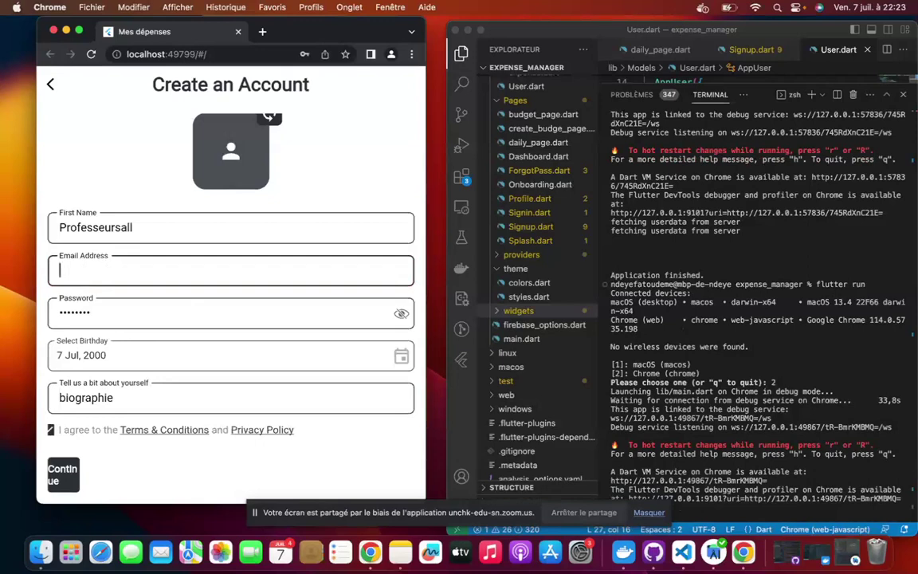
click(140, 225)
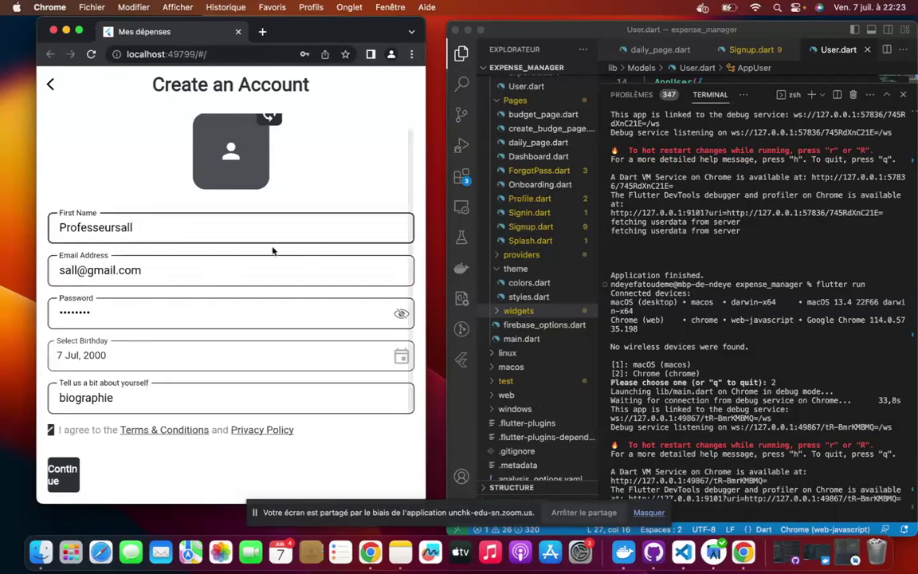
click(70, 474)
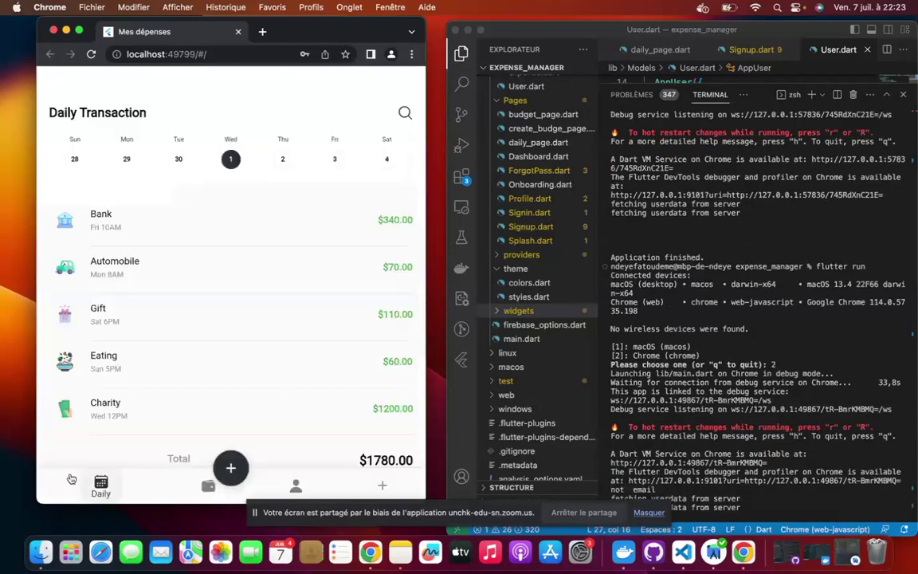
Scroll the Daily Transaction list totalling $1780.00, then switch to the Firebase console window.
scroll(660, 404, down, 1)
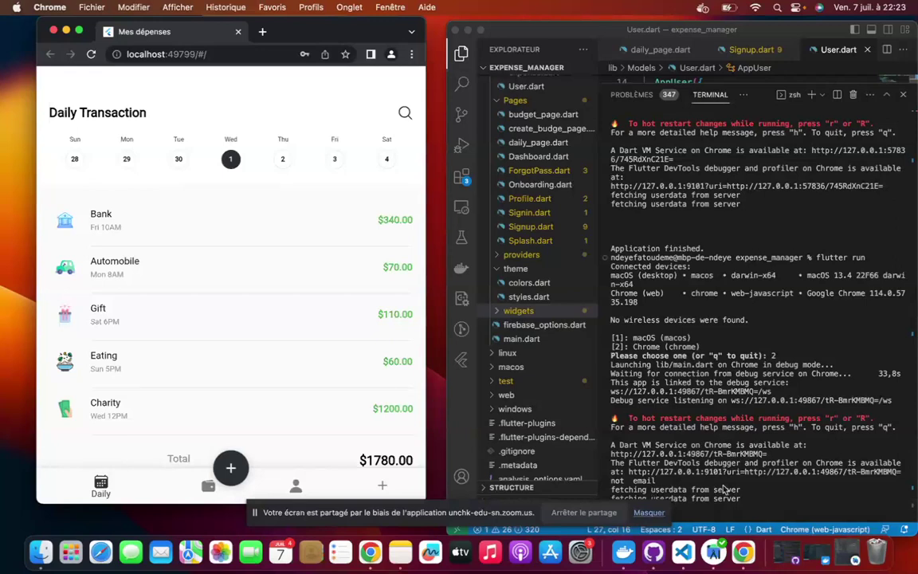
click(370, 556)
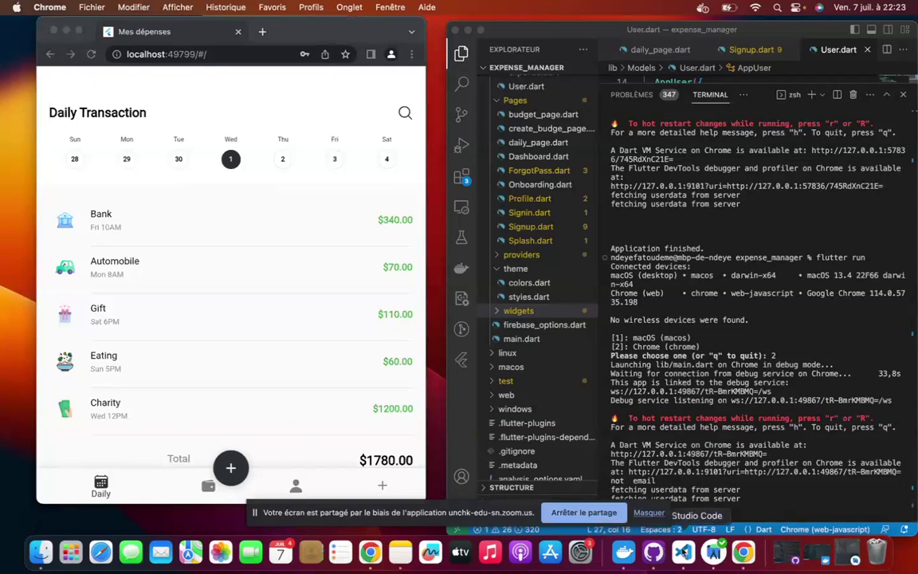
click(743, 552)
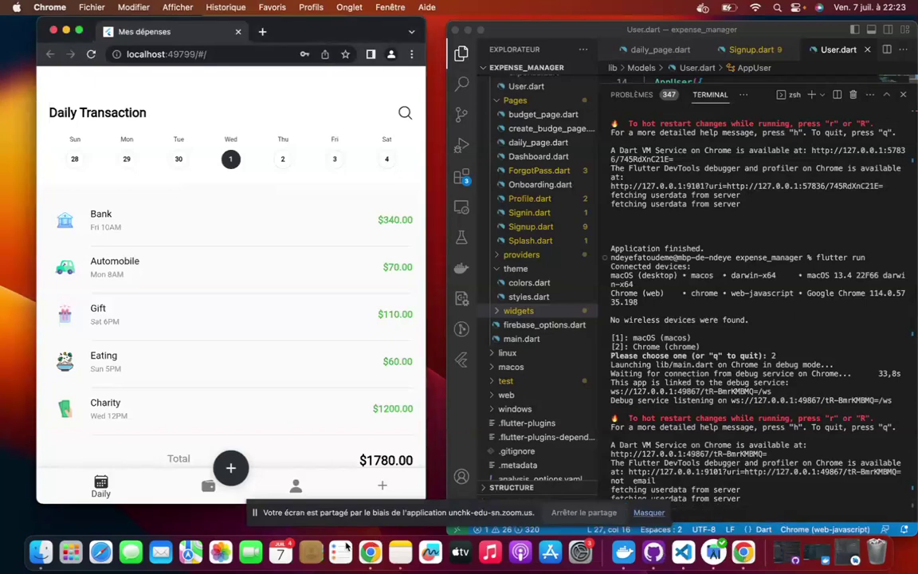
click(380, 556)
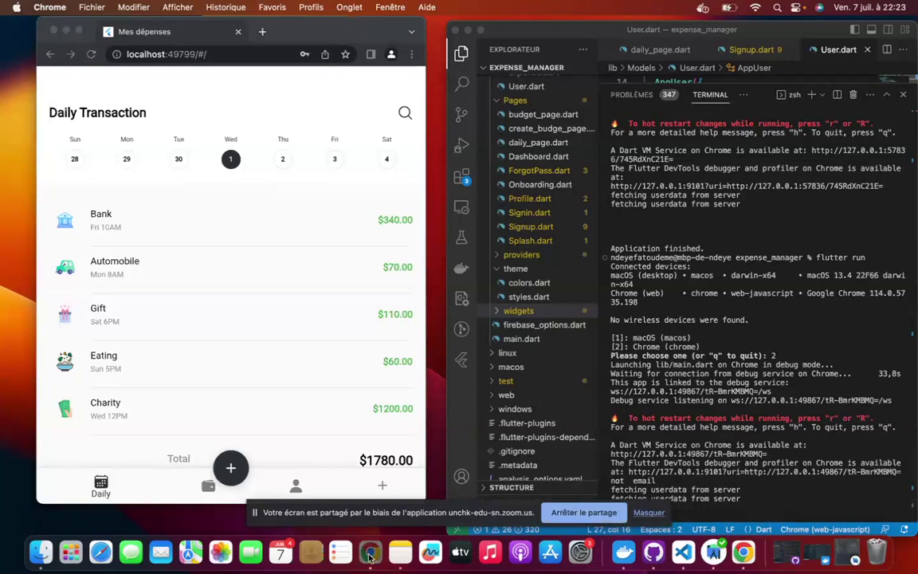
click(369, 556)
Reload the Authentication users list to reveal the new account, then switch to Cloud Firestore.
scroll(231, 239, up, 1)
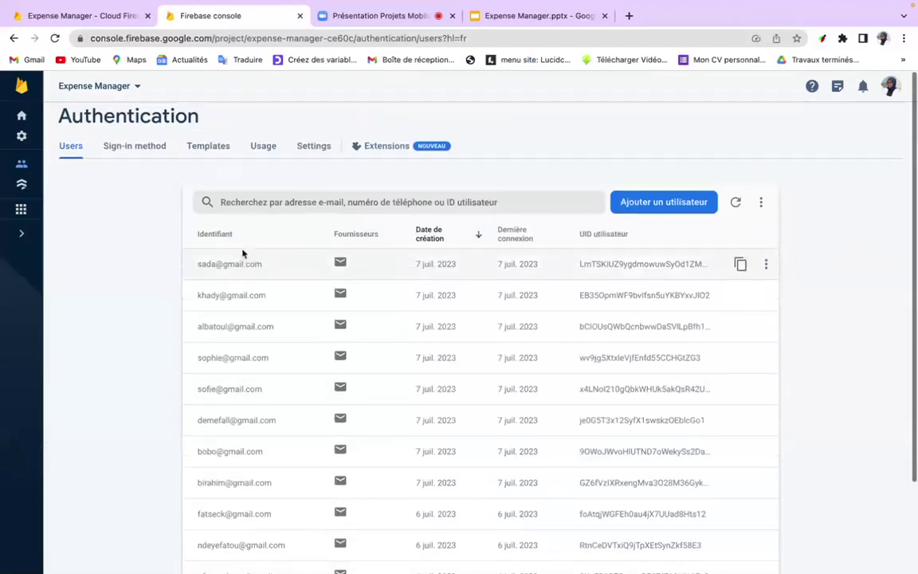
click(230, 38)
key(Return)
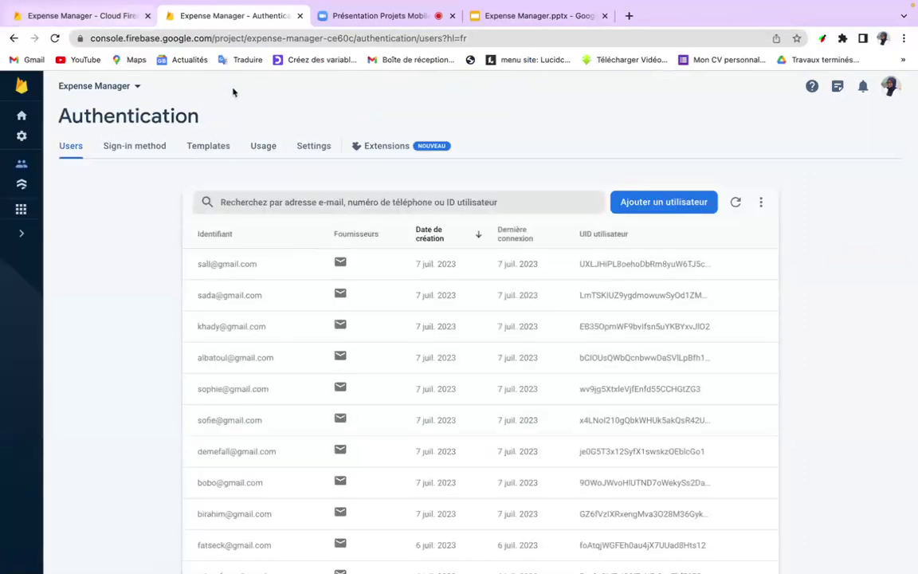
scroll(270, 291, down, 1)
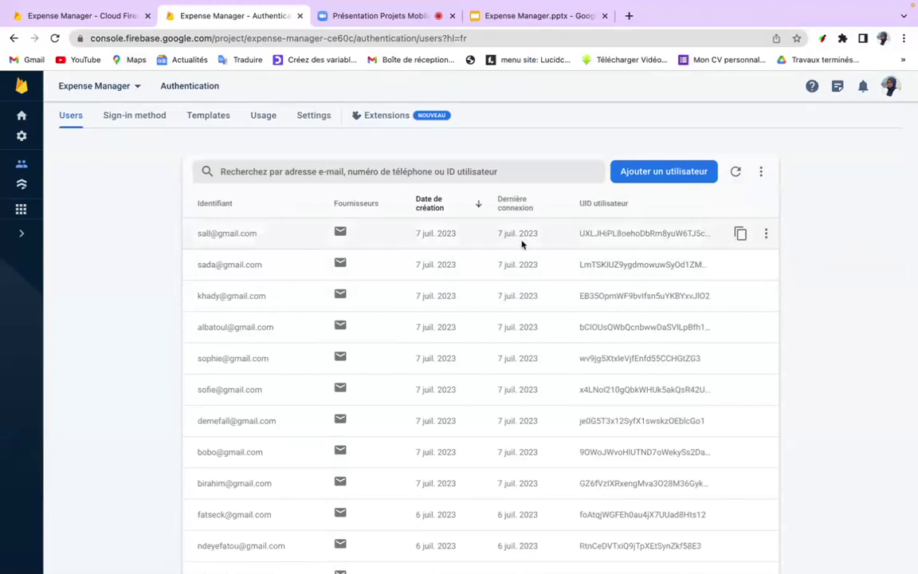
click(121, 19)
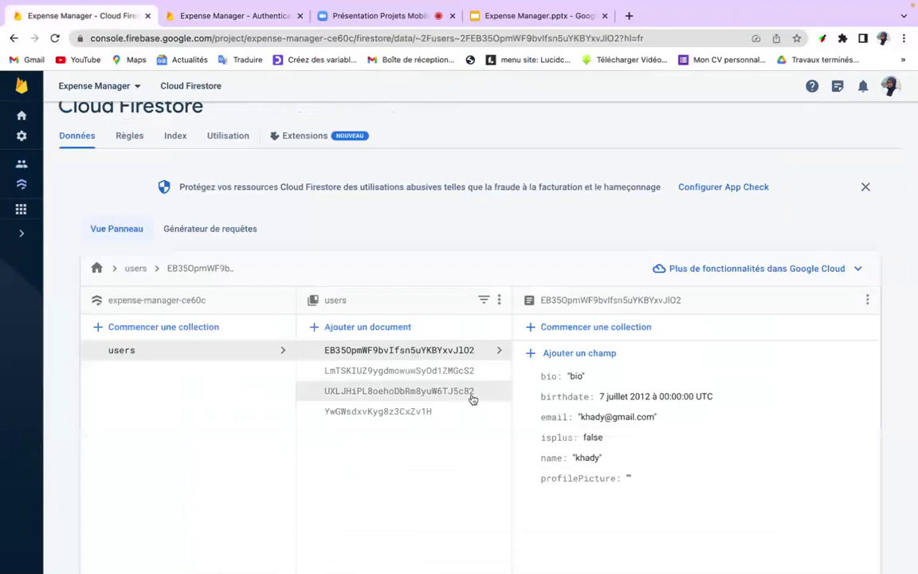
Browse the fourth and first user documents in the Firestore users collection.
click(410, 412)
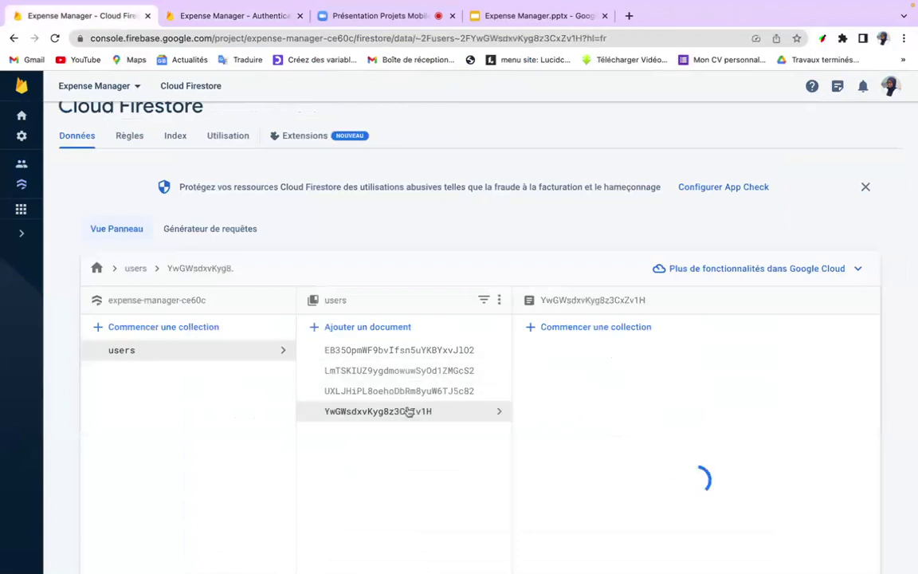
scroll(408, 430, down, 1)
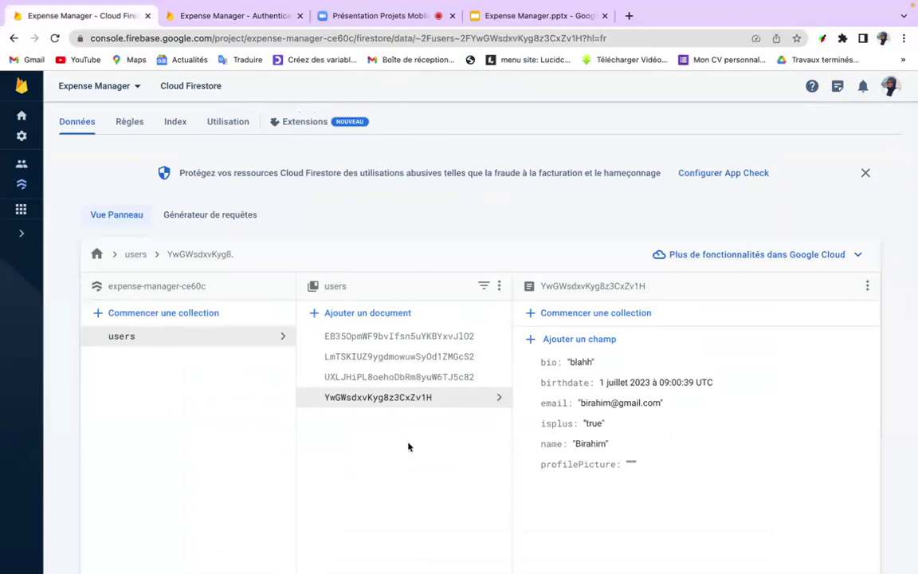
click(406, 338)
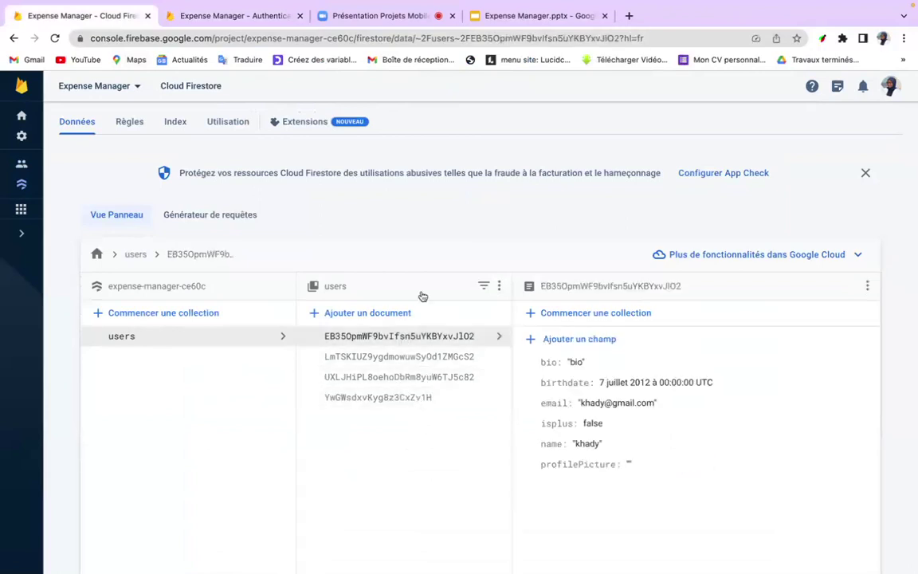
Reload Firestore, open the new user's document (bio 'biographie', born 7 juillet 2000), and exit full screen.
click(373, 37)
key(Return)
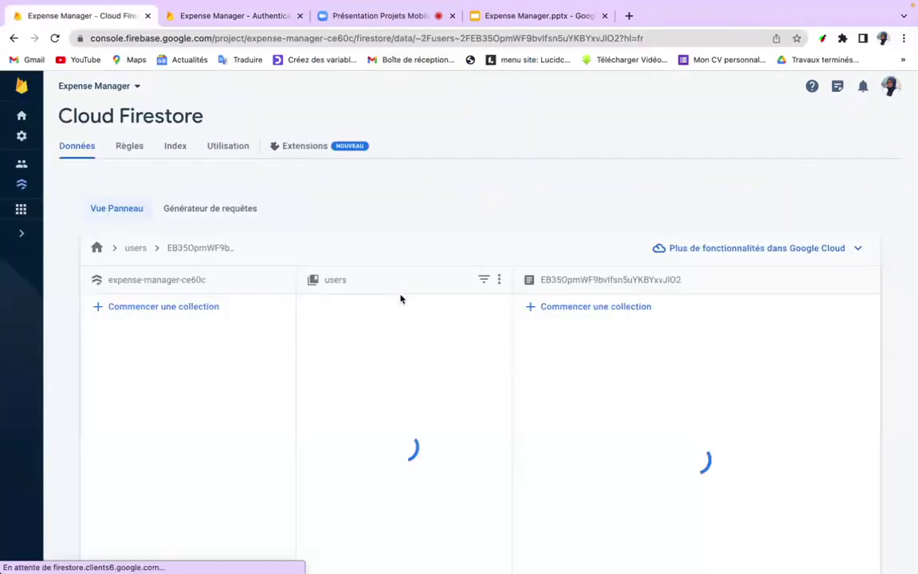
scroll(370, 451, down, 1)
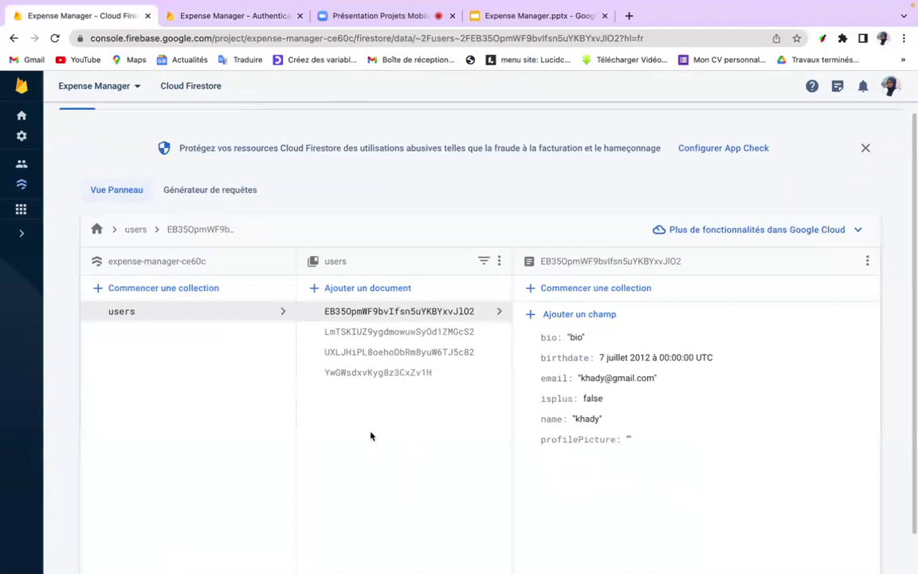
click(441, 331)
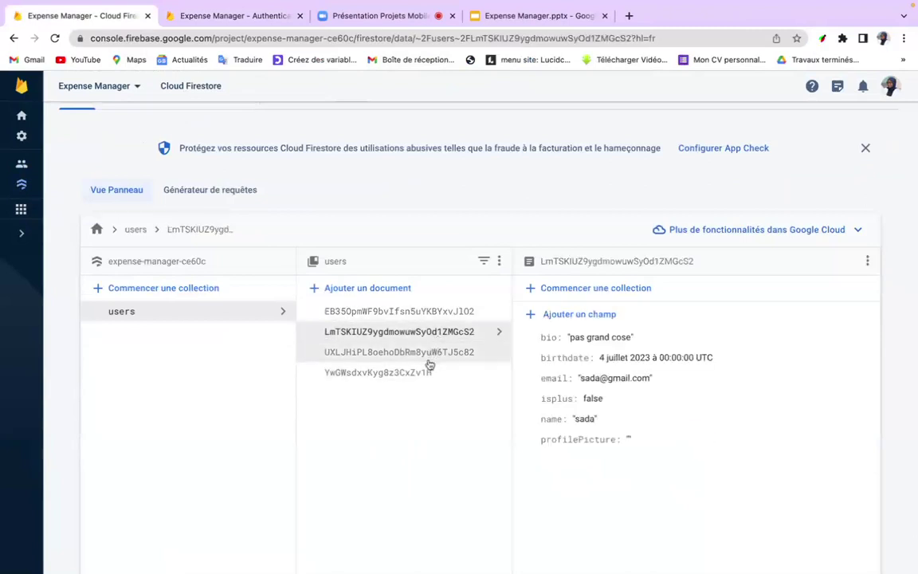
click(430, 360)
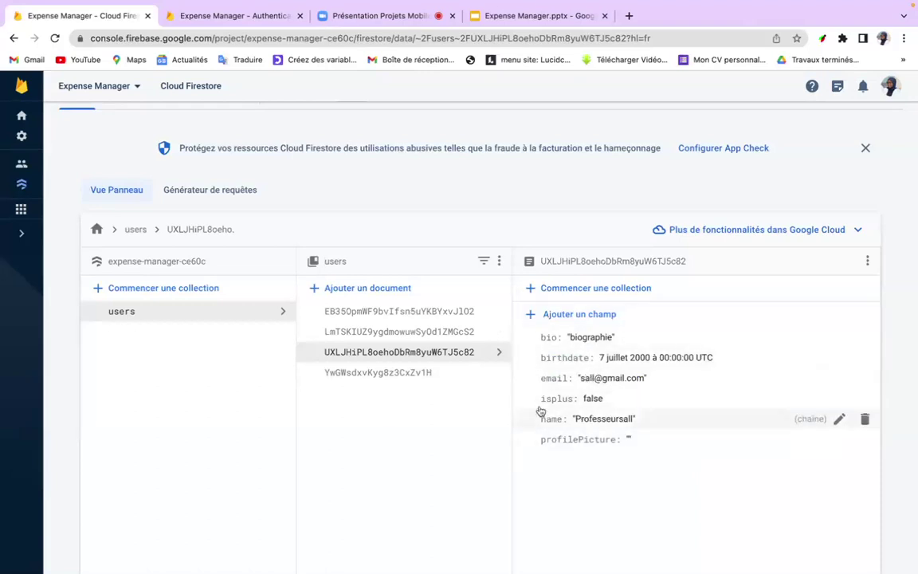
mouse_move(4, 8)
click(43, 24)
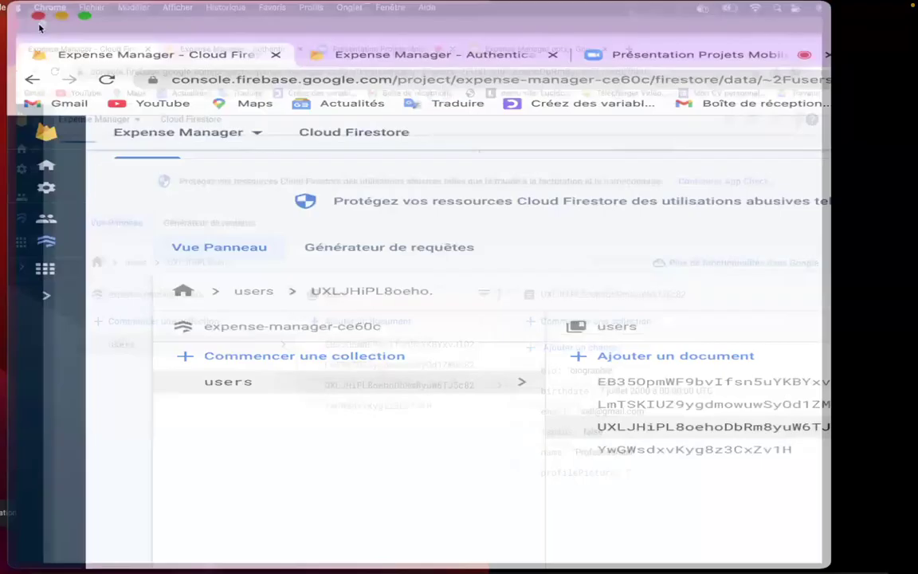
Move the Chrome window to the left screen edge and make VS Code full screen.
drag(459, 33, 391, 31)
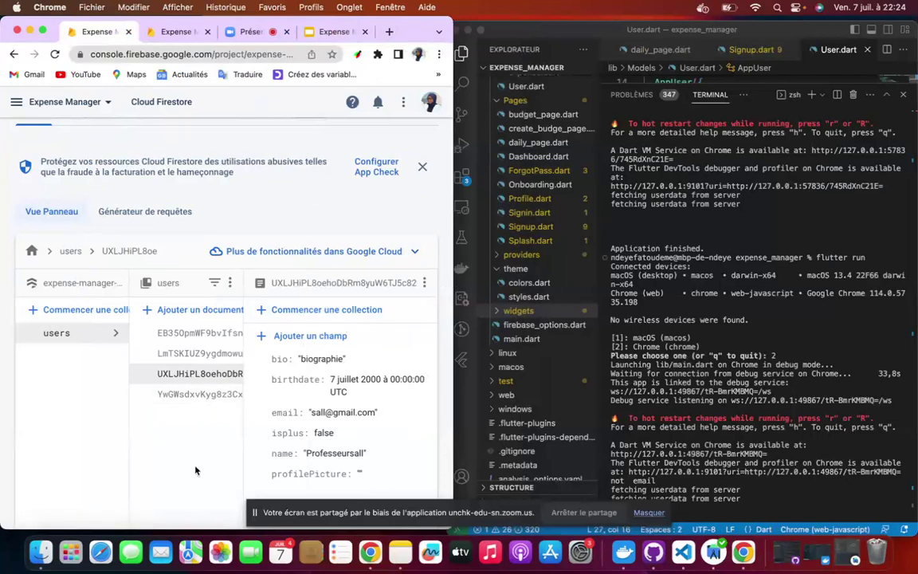
scroll(335, 435, down, 2)
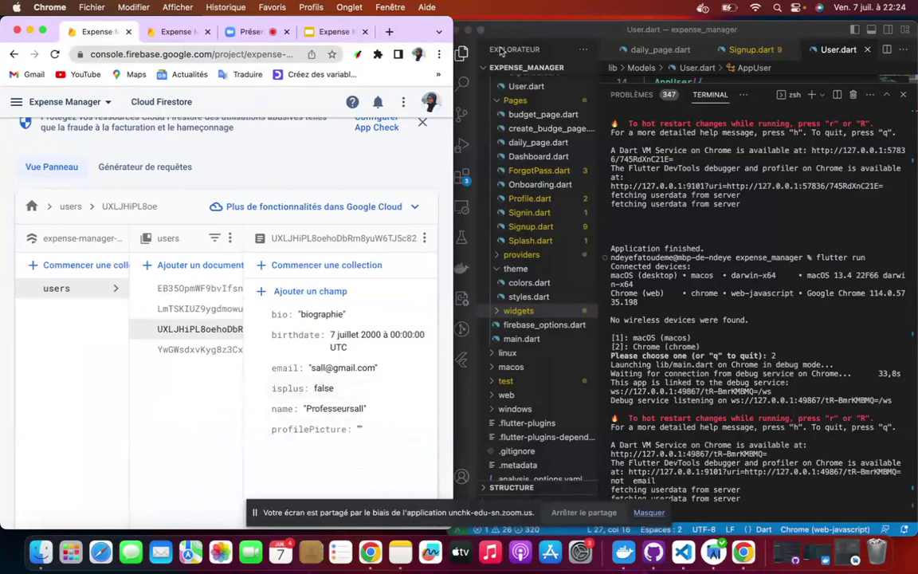
click(481, 30)
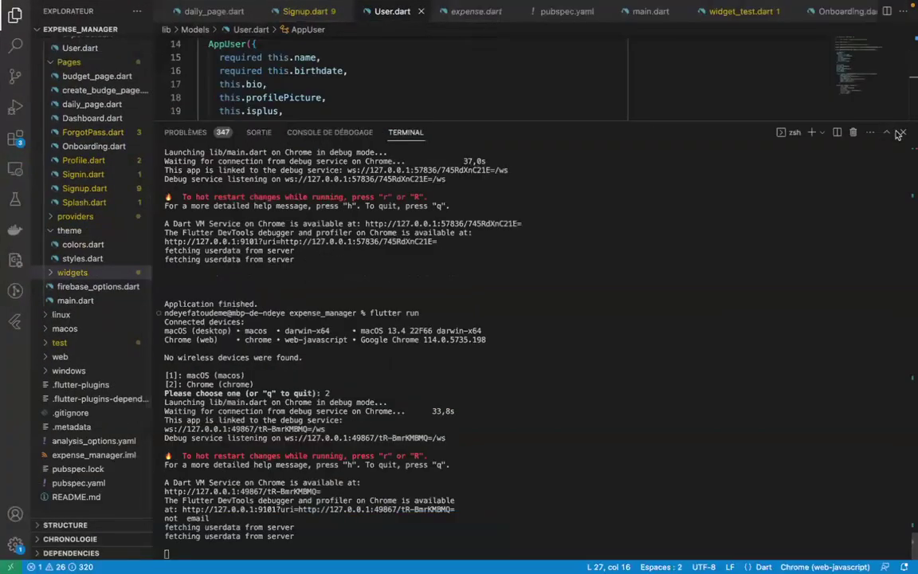
Hide the terminal and highlight the isplus parameter on line 19 of User.dart.
click(900, 133)
scroll(526, 161, up, 2)
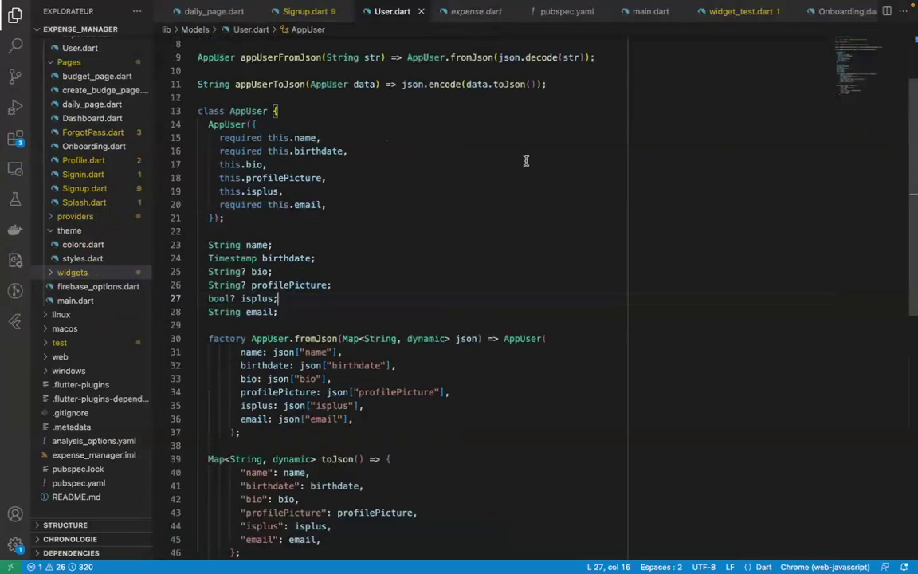
click(252, 191)
double_click(267, 191)
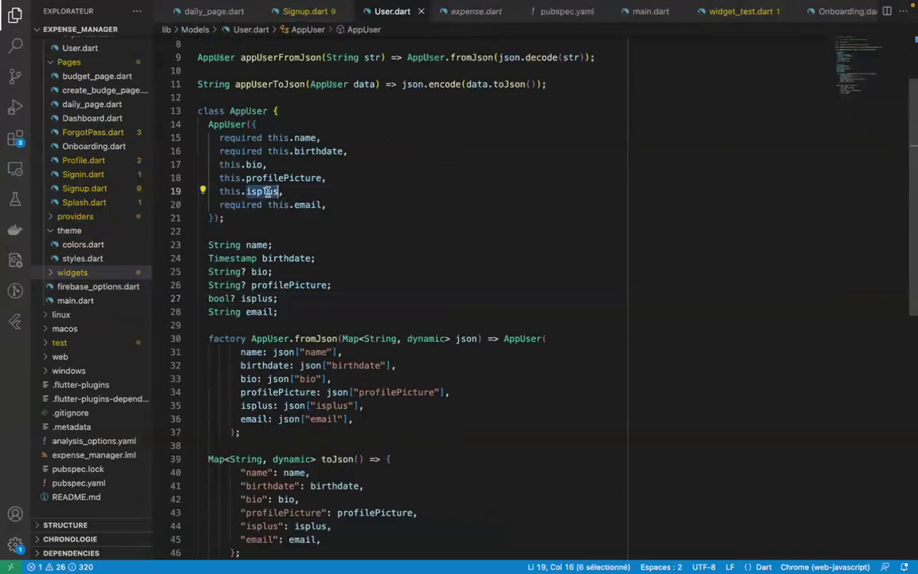
click(311, 192)
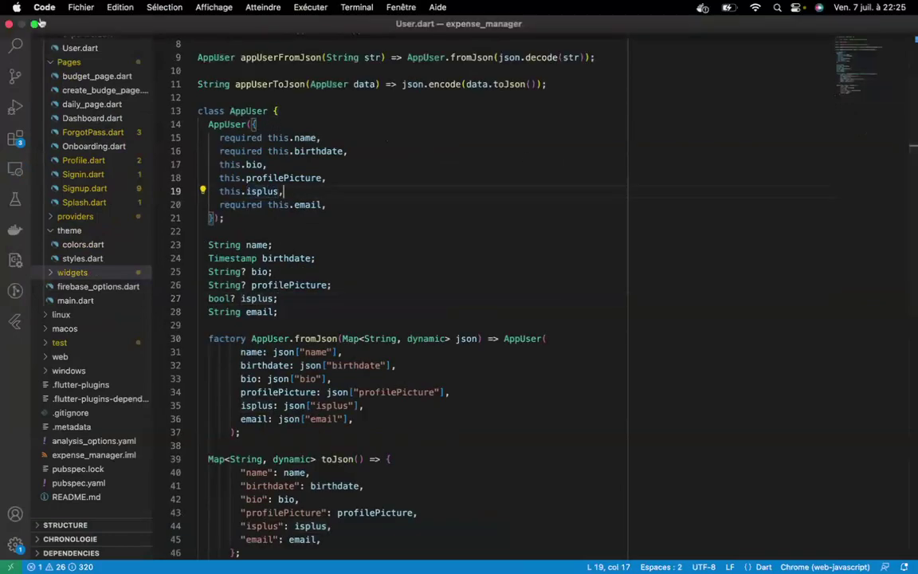
Exit VS Code full screen and show the Firebase Authentication users list in Chrome.
click(35, 24)
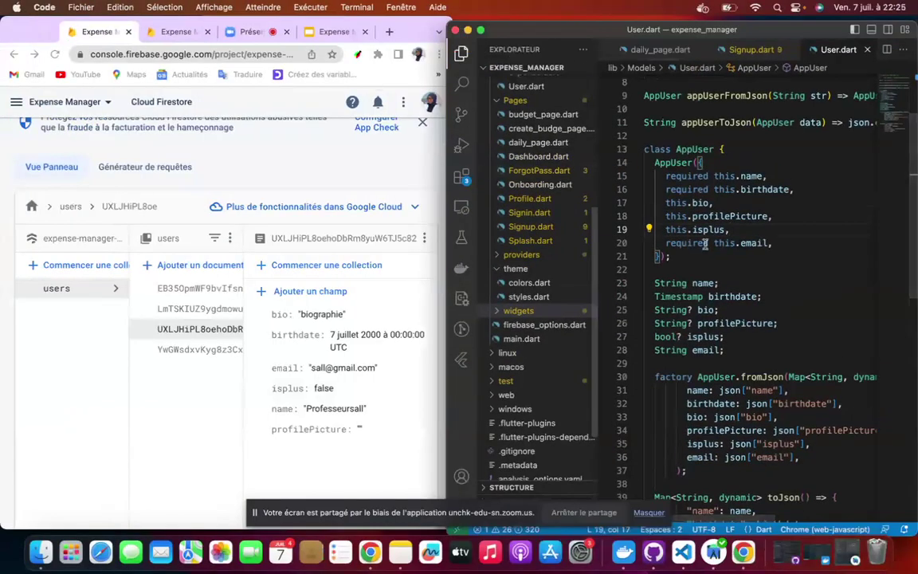
scroll(717, 263, down, 3)
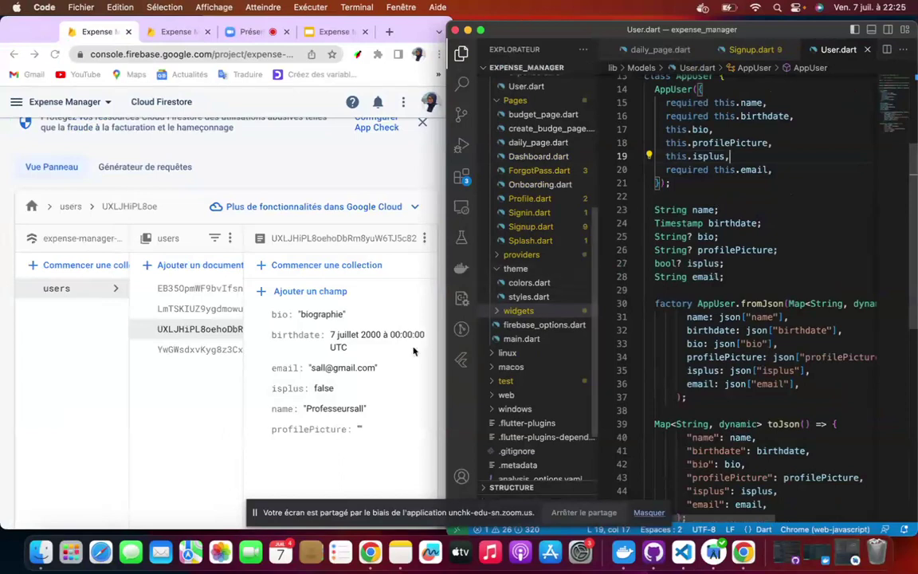
scroll(414, 351, down, 1)
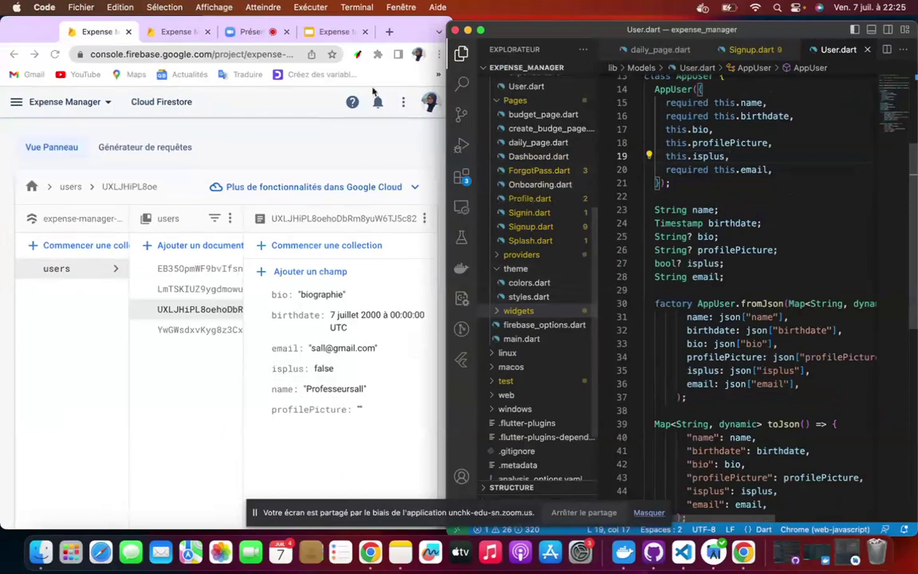
click(333, 32)
click(177, 32)
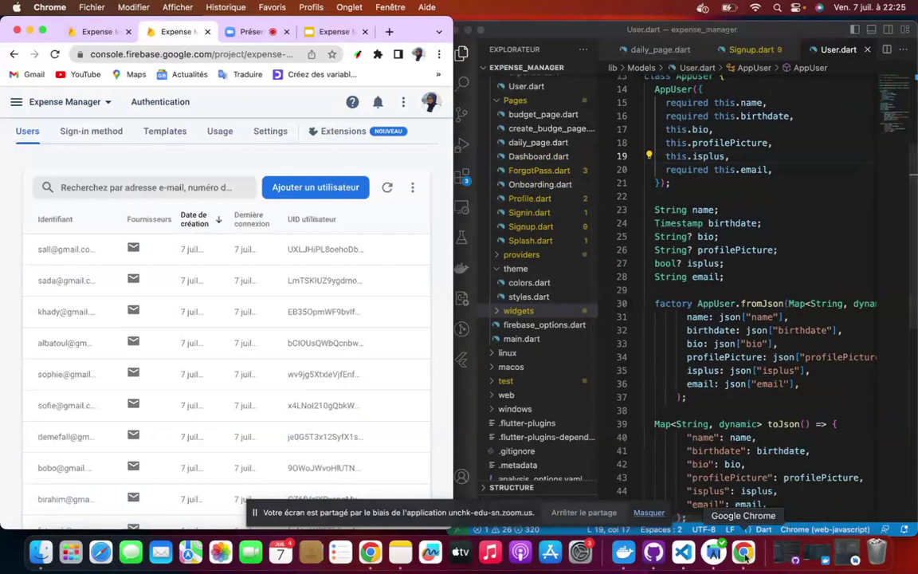
Bring the Mes dépenses app forward, toggle it full screen, and return it to a window.
click(743, 551)
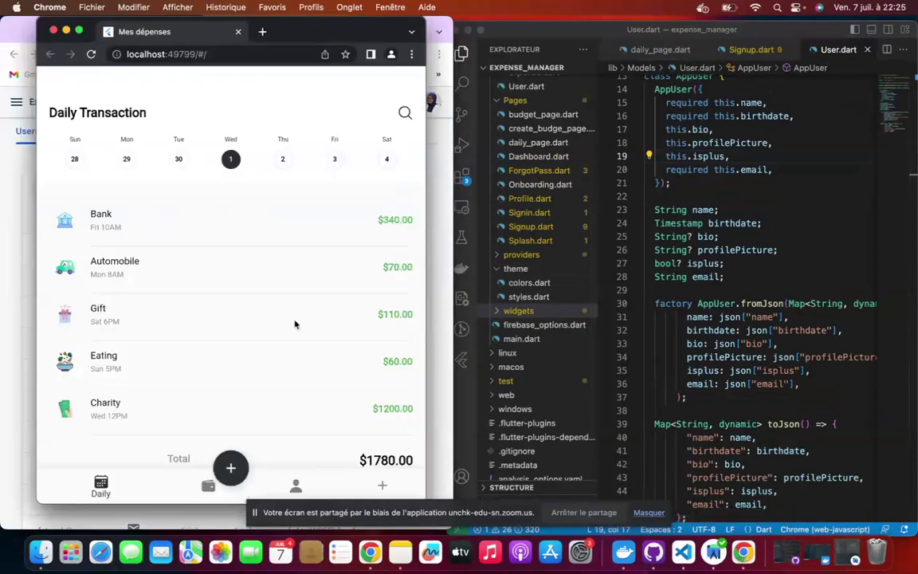
click(79, 31)
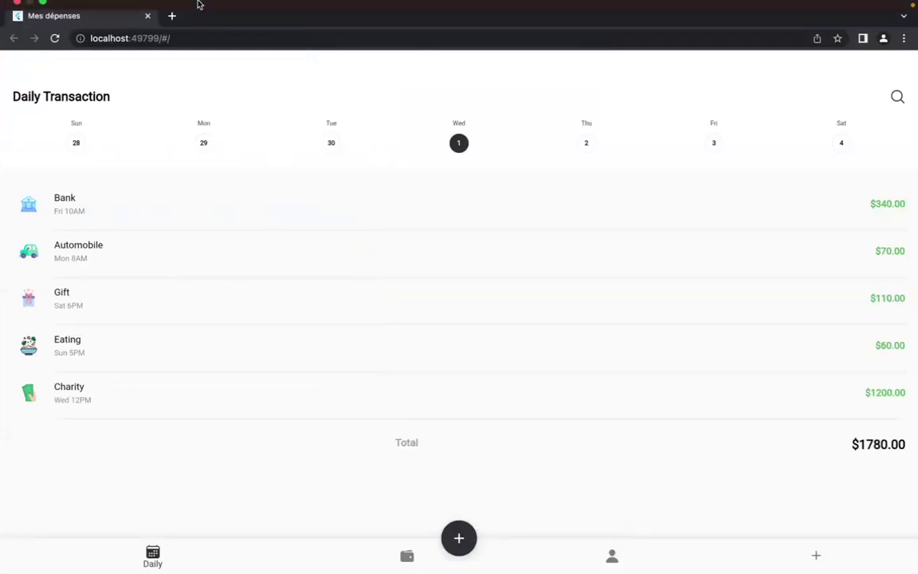
click(43, 25)
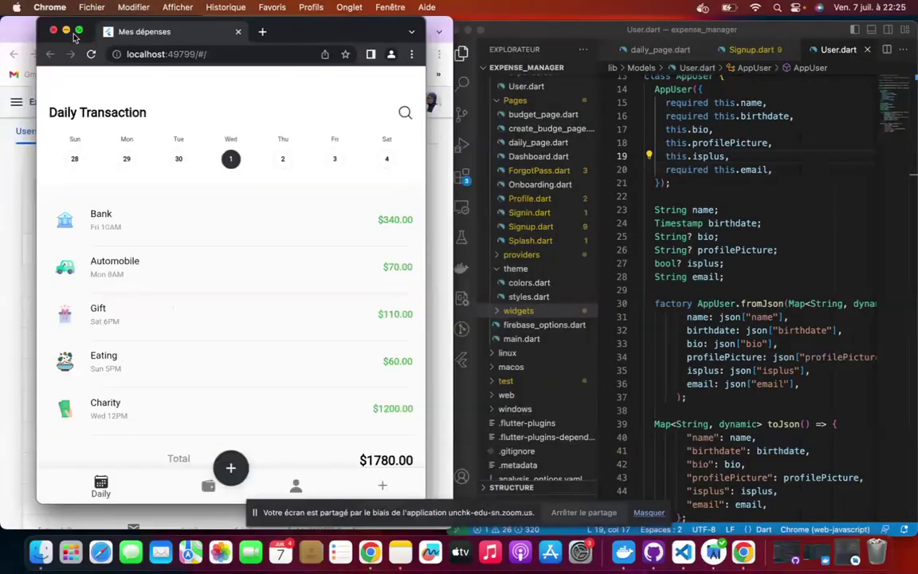
click(77, 34)
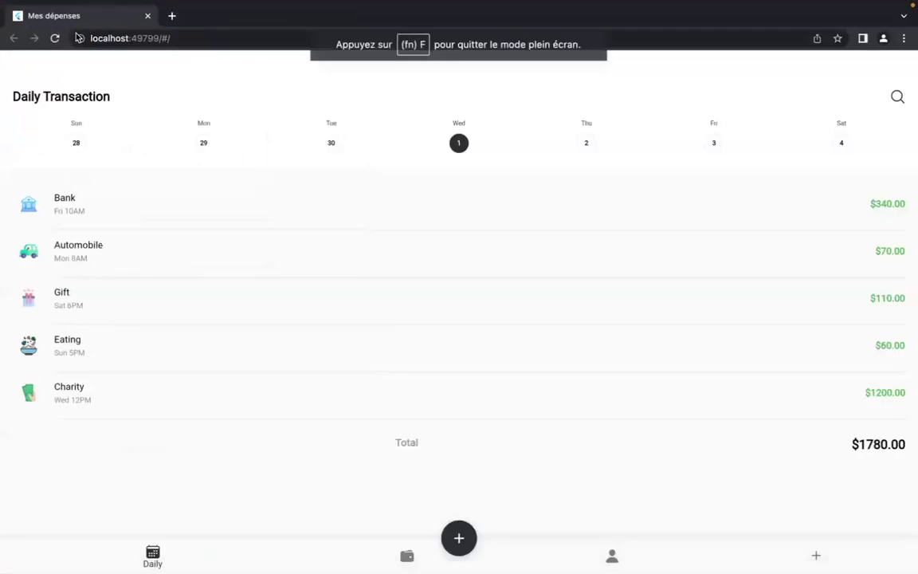
mouse_move(45, 5)
click(41, 25)
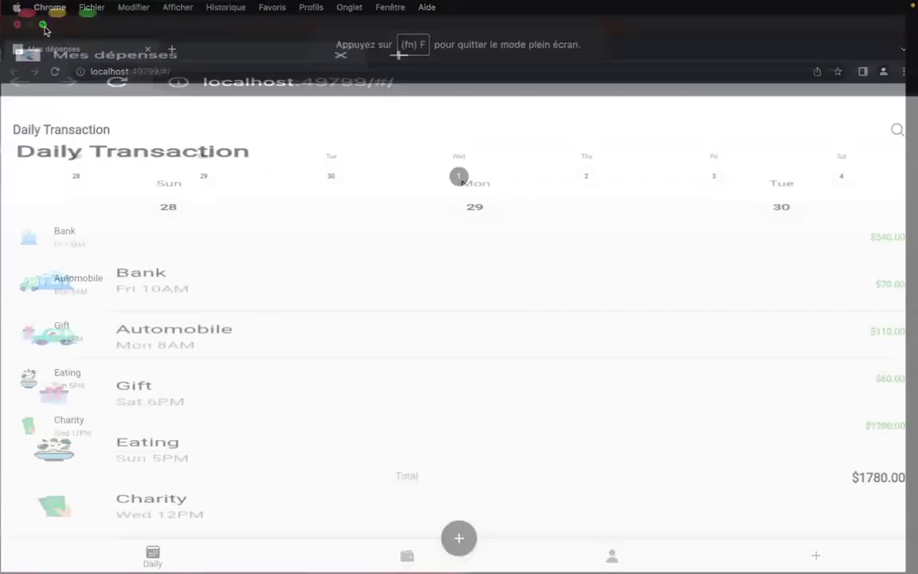
In the Explorer, collapse the assets and Pages folders and expand lib/json.
click(583, 465)
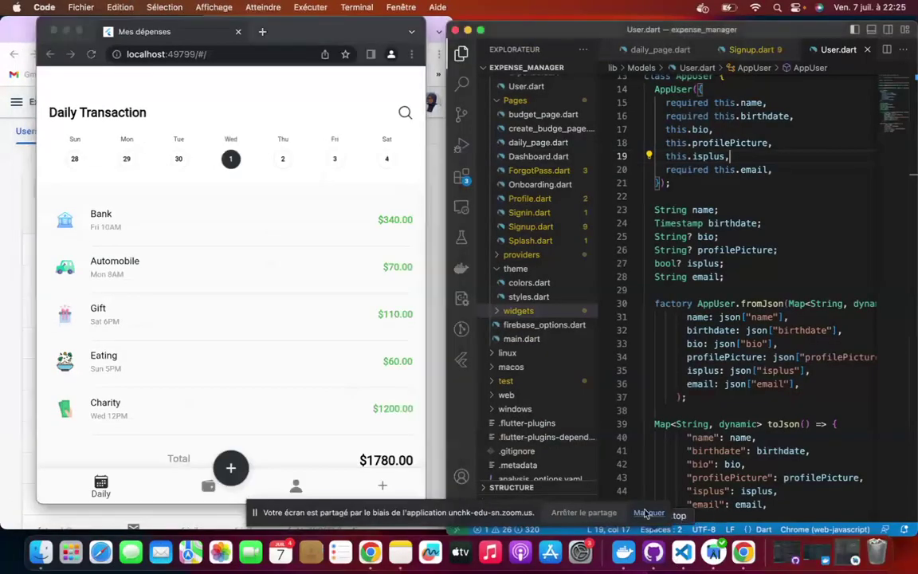
scroll(562, 275, up, 5)
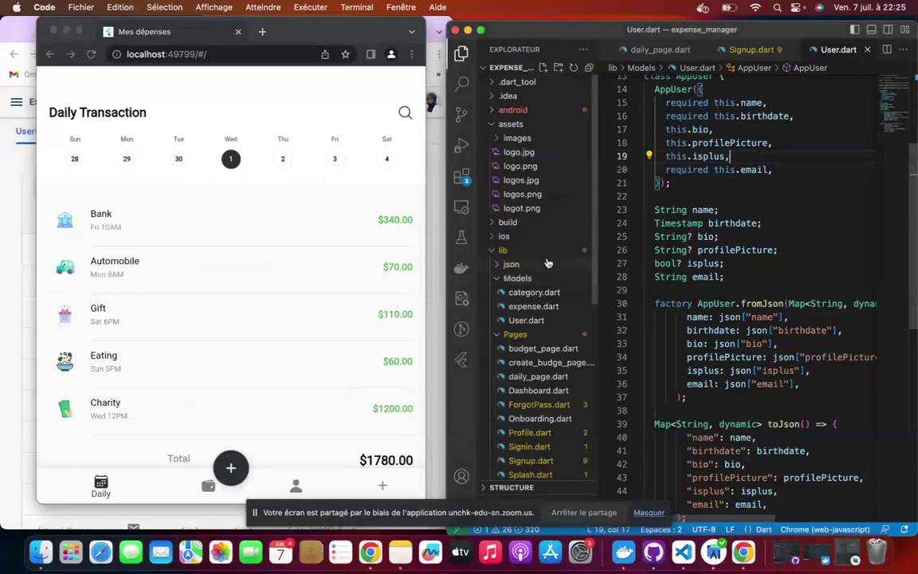
click(492, 125)
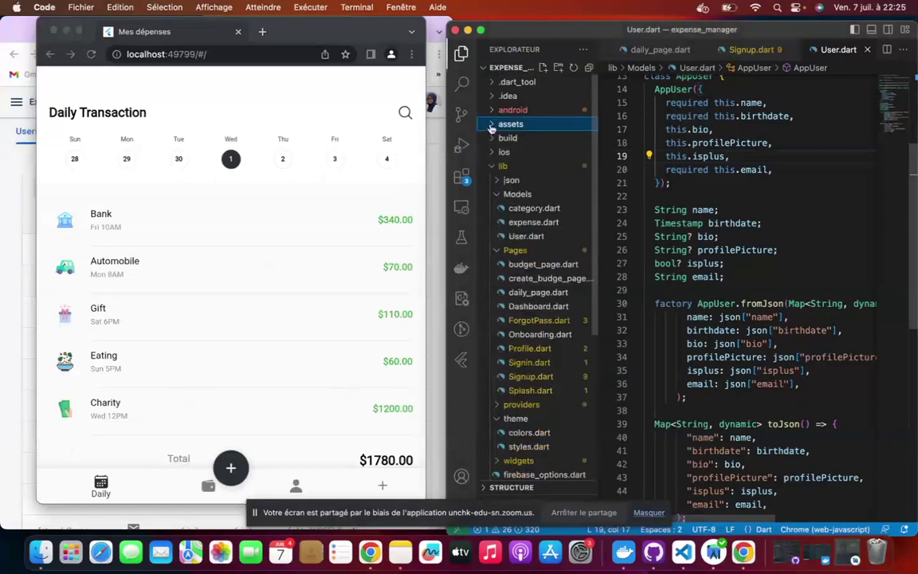
click(499, 247)
click(510, 180)
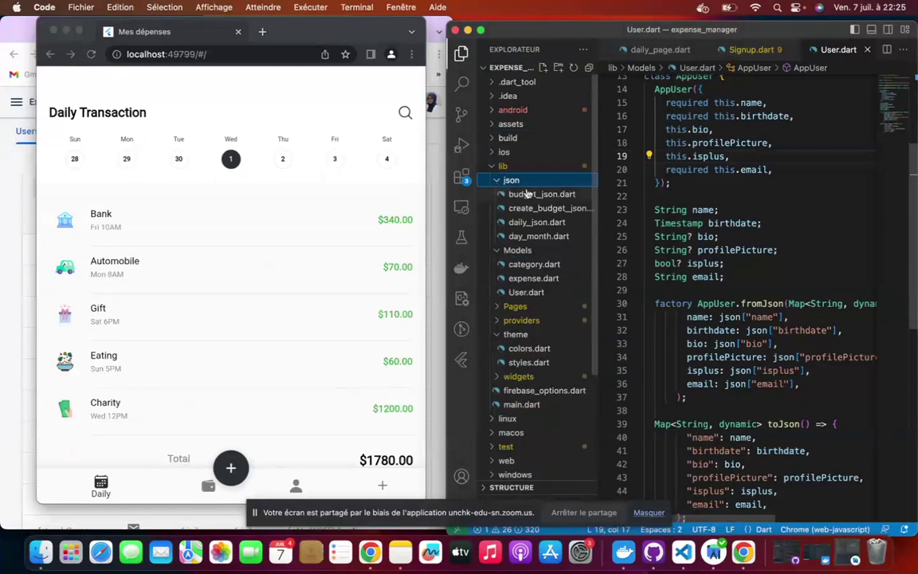
Open day_month.dart, daily_json.dart, create_budget_json.dart and budget_json.dart, ending on day_month.dart.
click(539, 237)
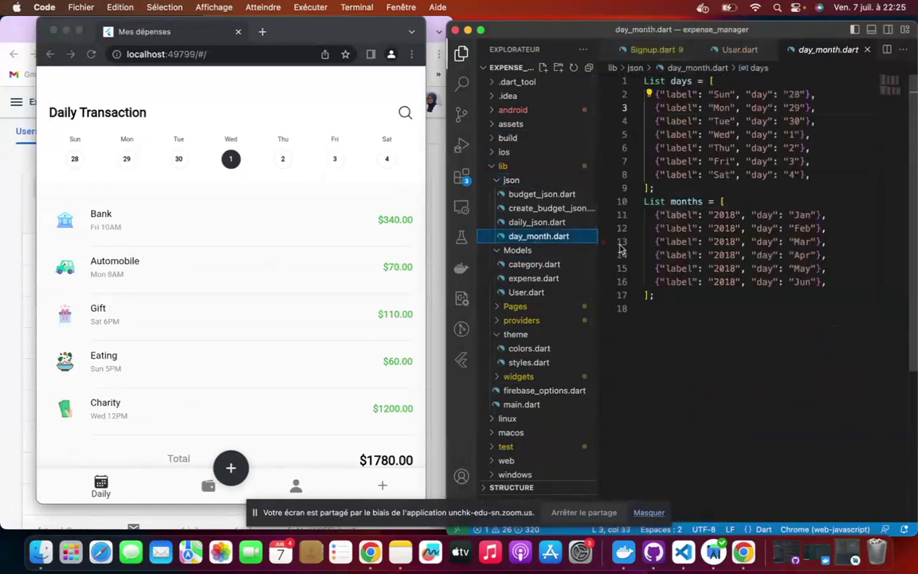
click(562, 227)
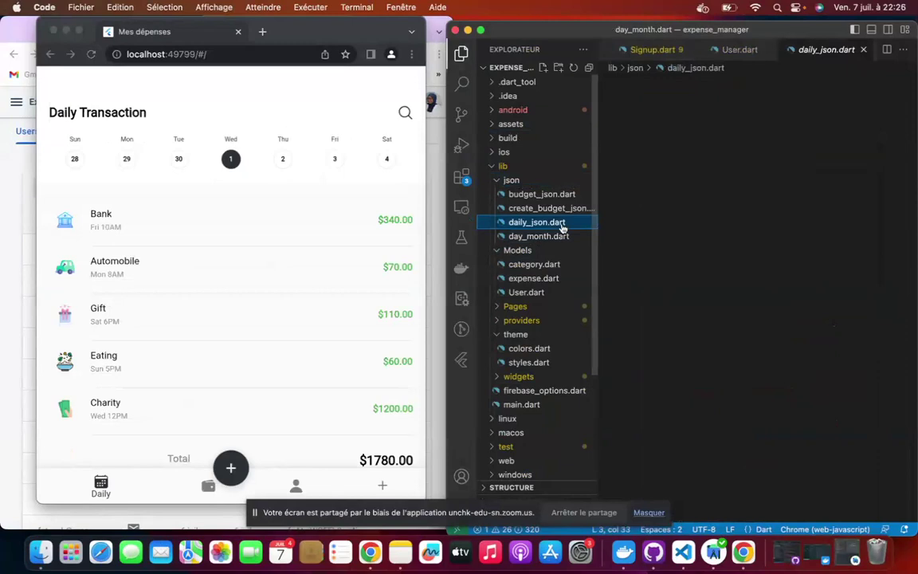
click(558, 208)
click(559, 197)
click(551, 208)
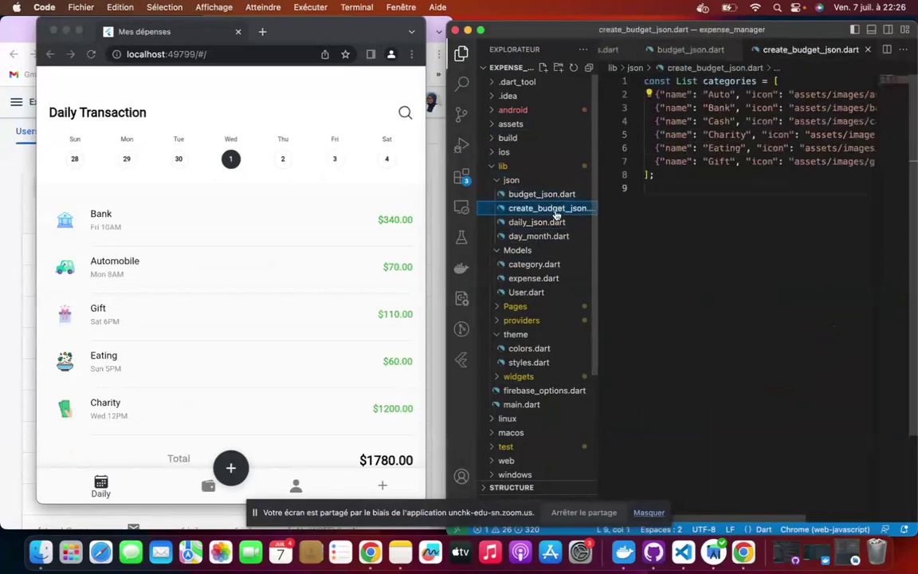
click(549, 223)
click(549, 237)
click(293, 215)
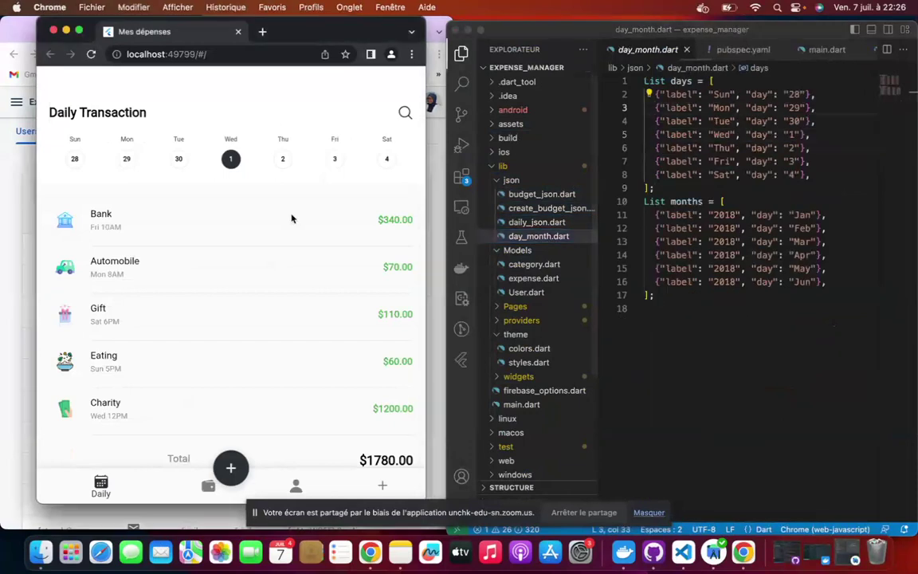
Show the app full screen and pick Thu 2, Fri 3, Sat 4, then Sun 28.
click(79, 31)
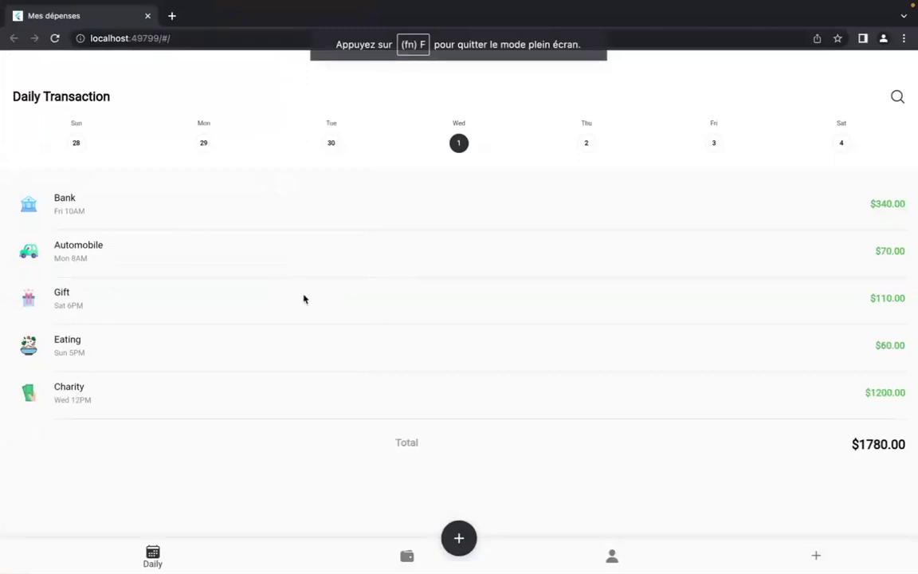
mouse_move(311, 2)
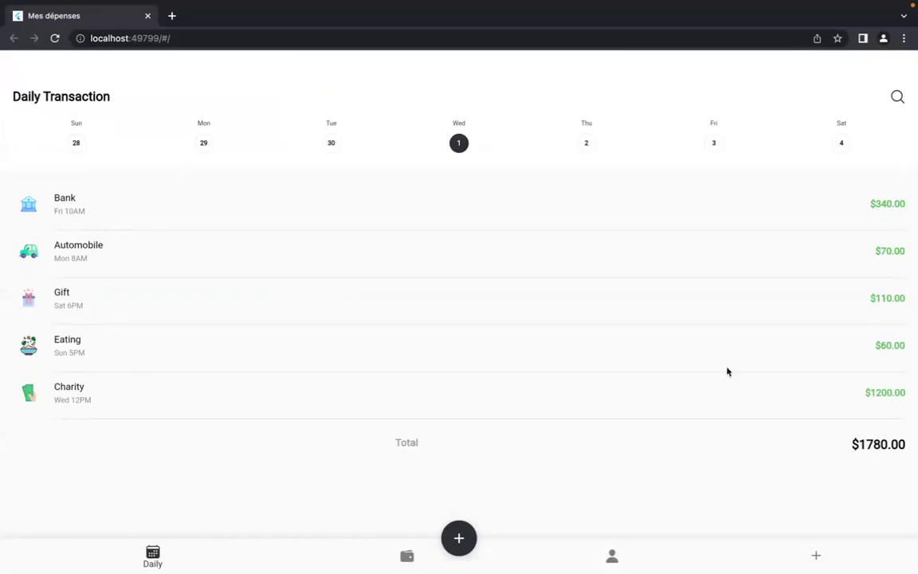
click(585, 148)
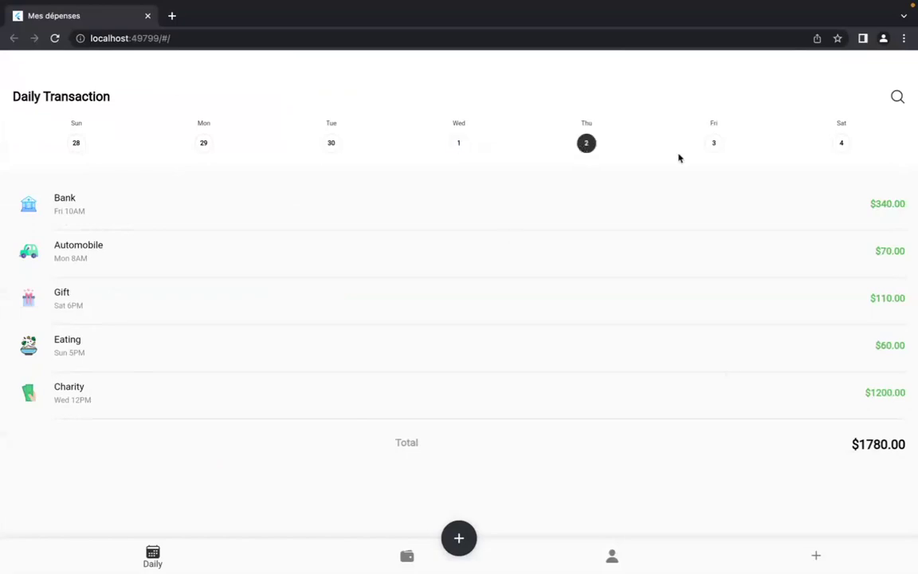
click(711, 147)
click(843, 144)
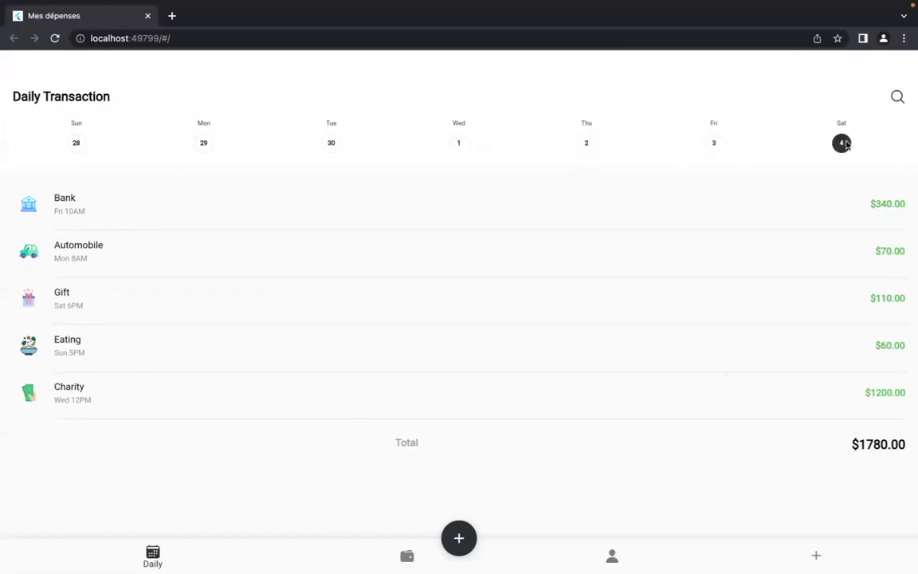
click(76, 147)
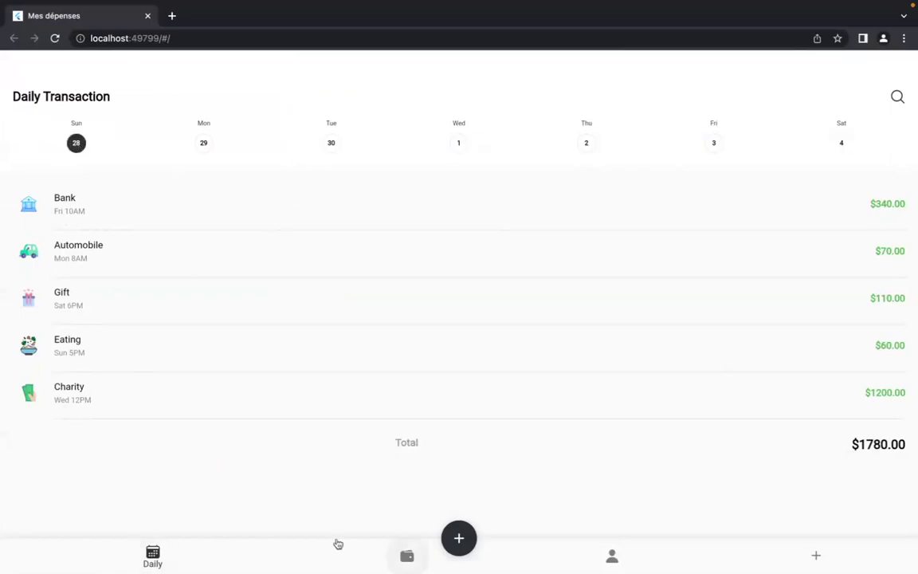
Open the Budget page and view the May, Apr, Mar, Feb, Jan, then Jun 2018 budgets.
click(406, 558)
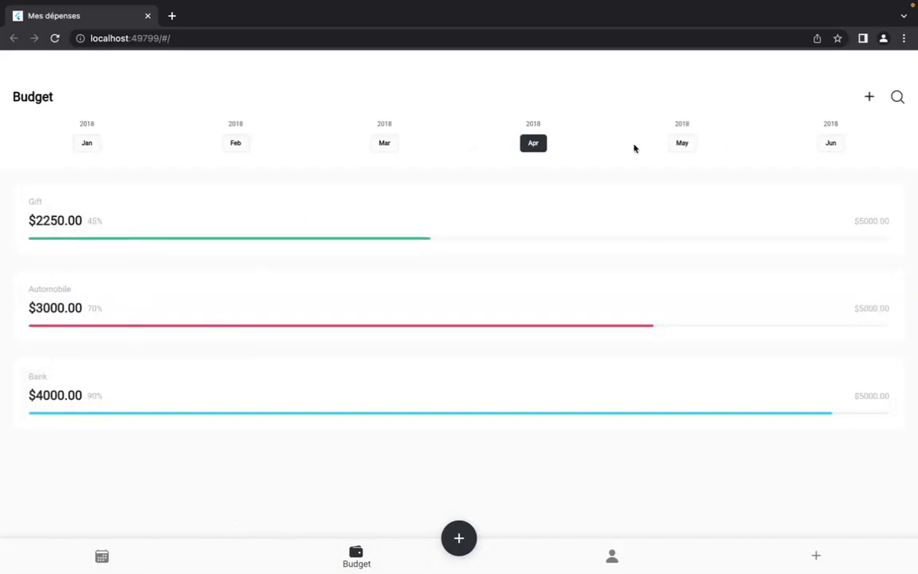
click(682, 146)
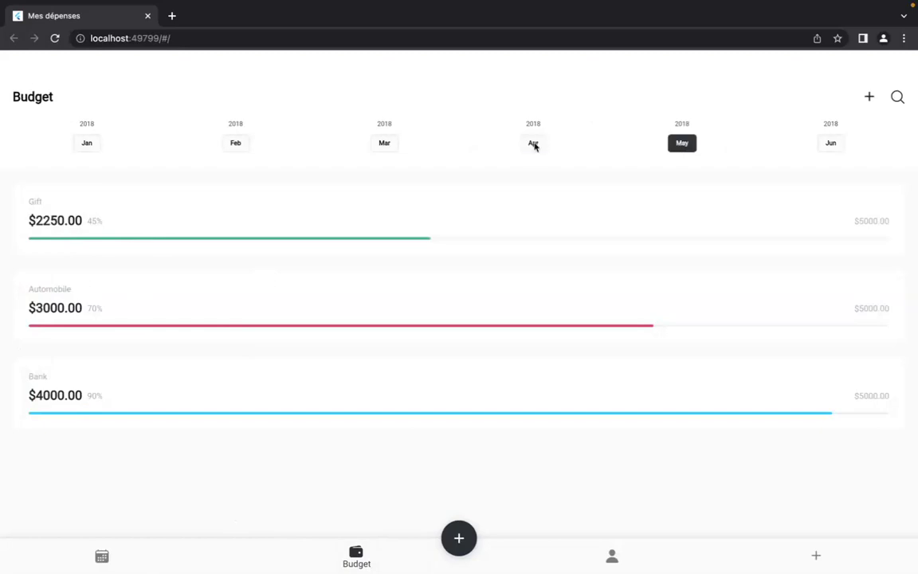
click(533, 144)
click(384, 146)
click(237, 145)
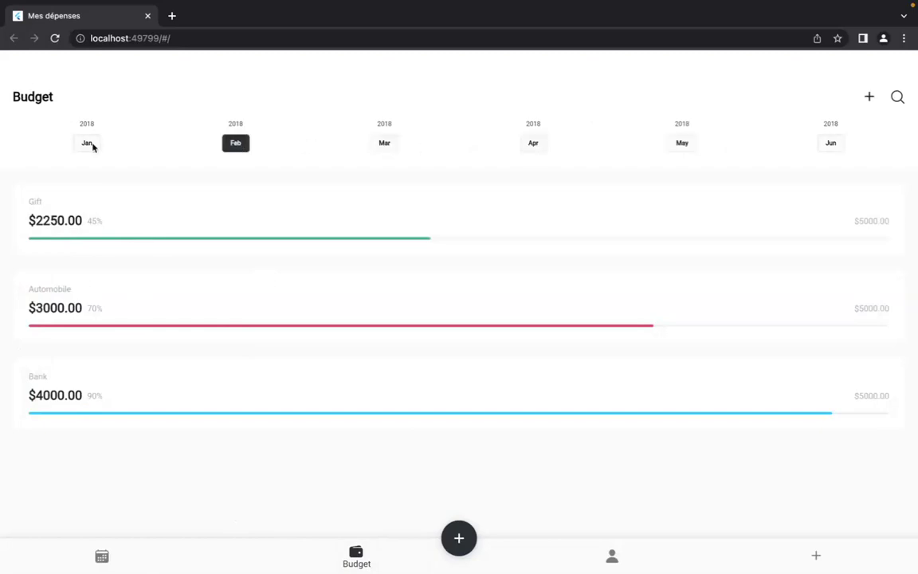
click(77, 144)
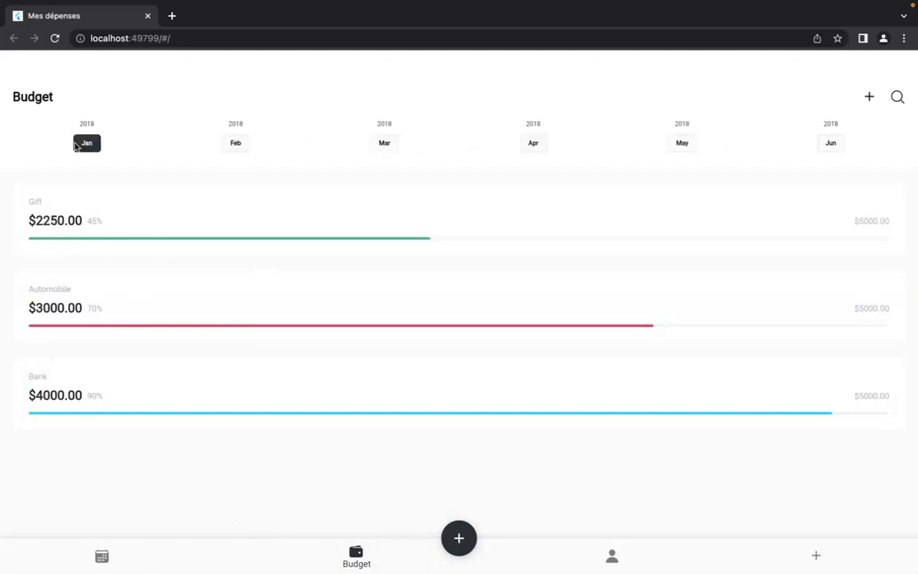
click(831, 143)
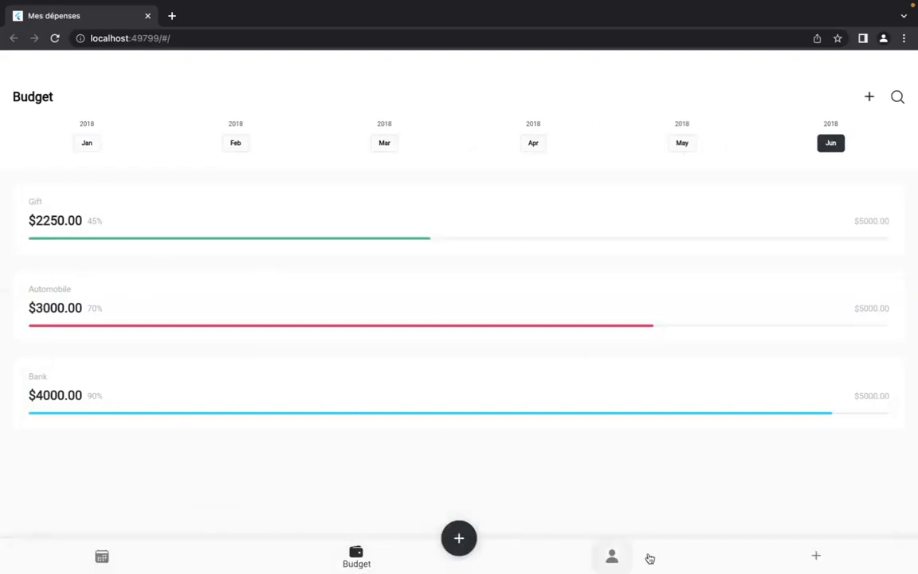
Show the Profile page with credit score 73.50, United Bank Asia balance $2446.90 and bio 'biographie'.
click(612, 558)
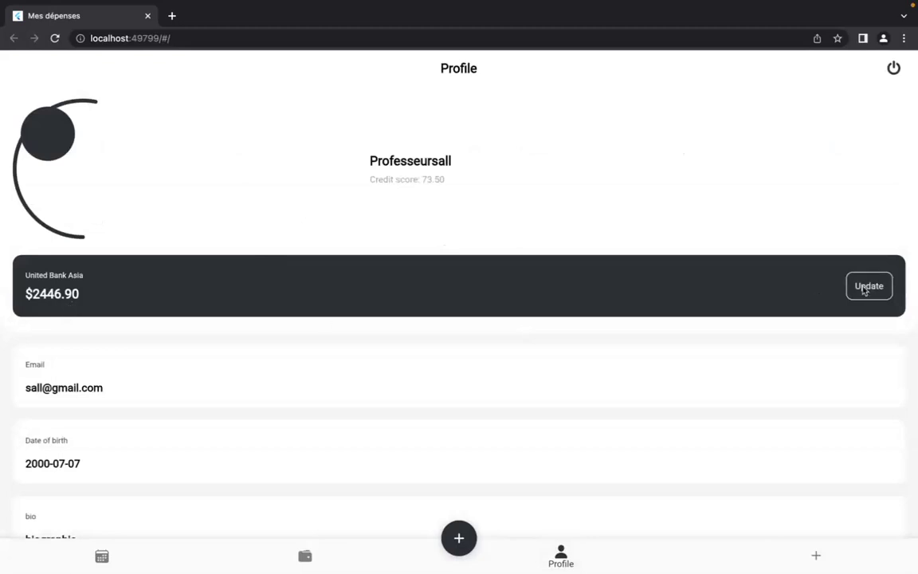
scroll(765, 330, down, 1)
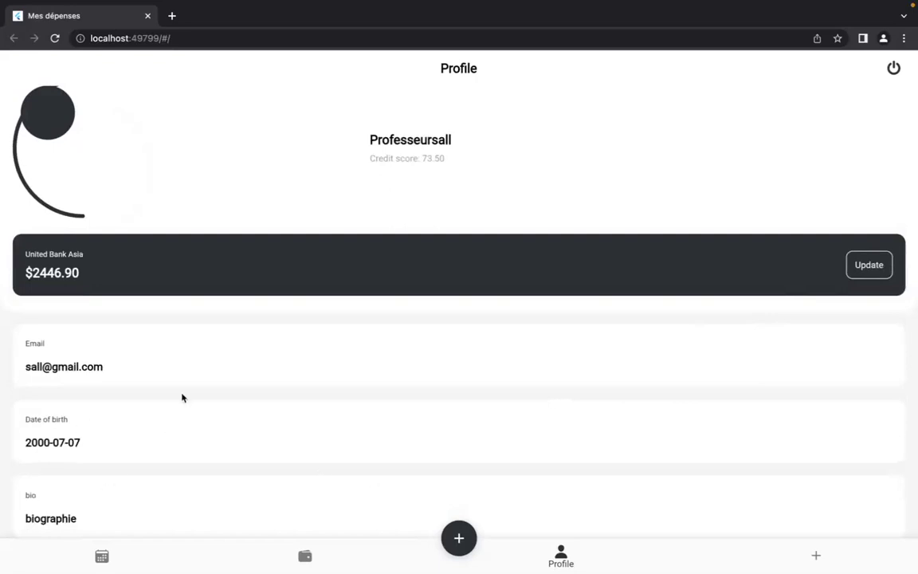
scroll(183, 397, up, 1)
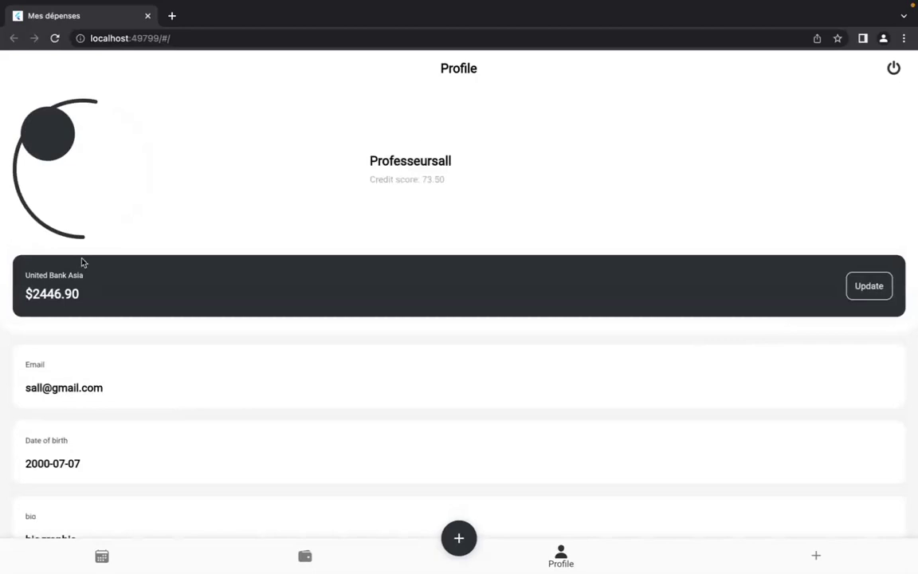
Start a new Auto budget and replace its name with 'légumes'.
click(817, 558)
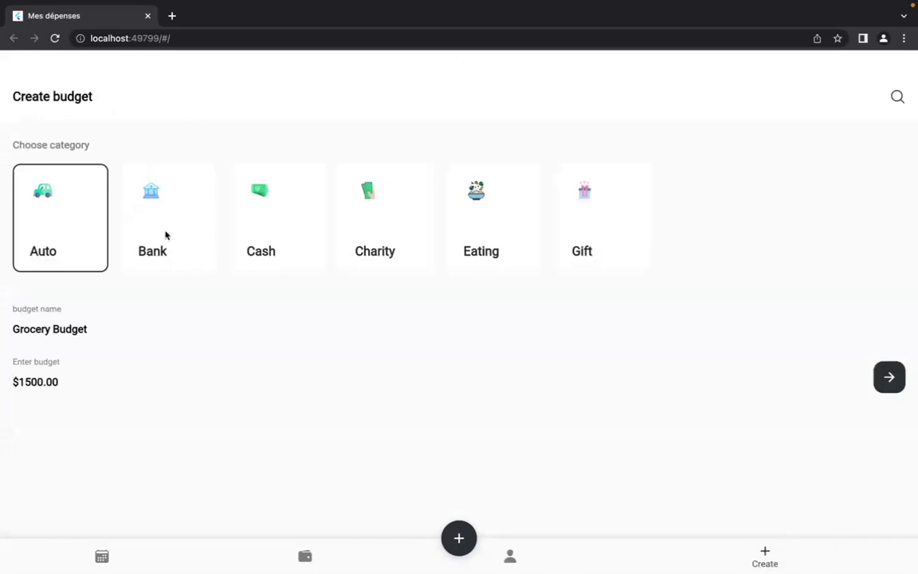
drag(47, 329, 4, 327)
key(BackSpace)
key(BackSpace)
key(Delete)
text(de)
key(BackSpace)
key(BackSpace)
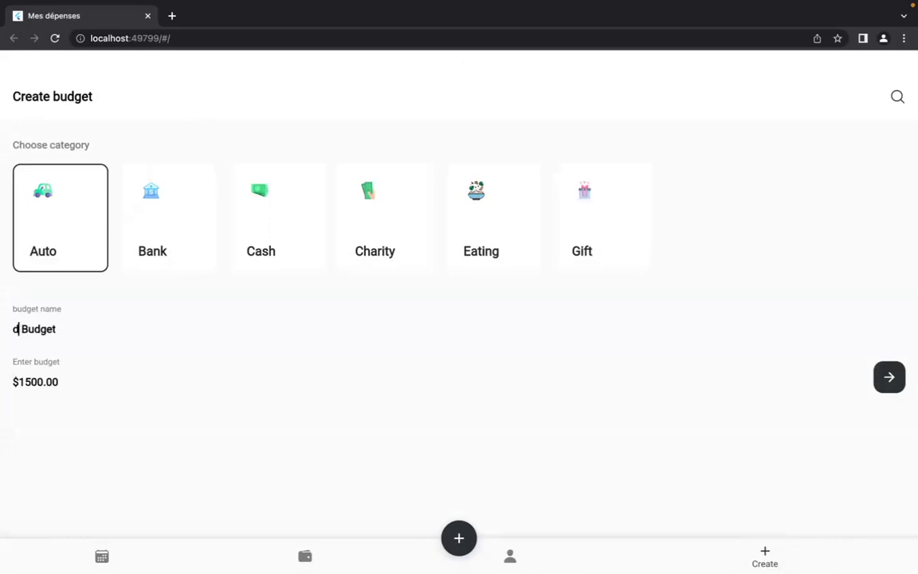
double_click(32, 328)
key(BackSpace)
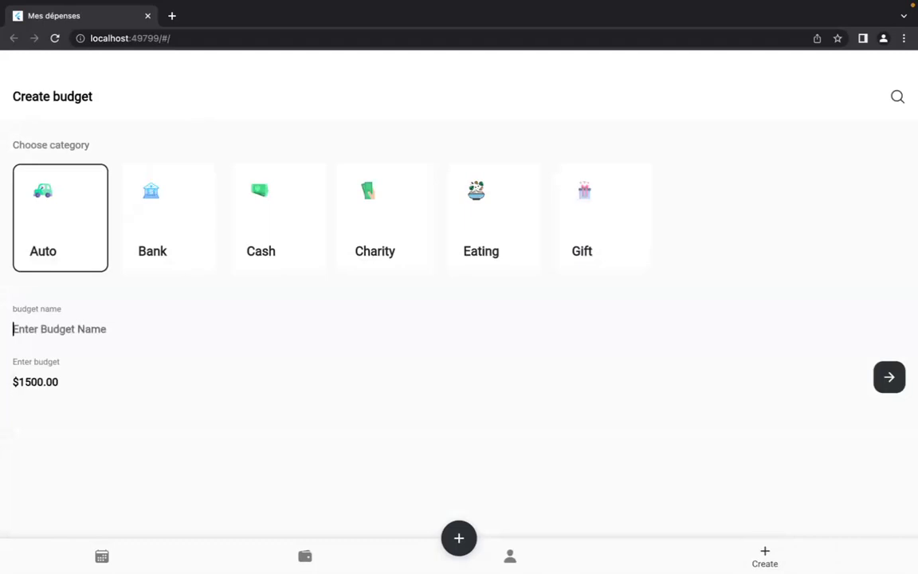
text(légumes)
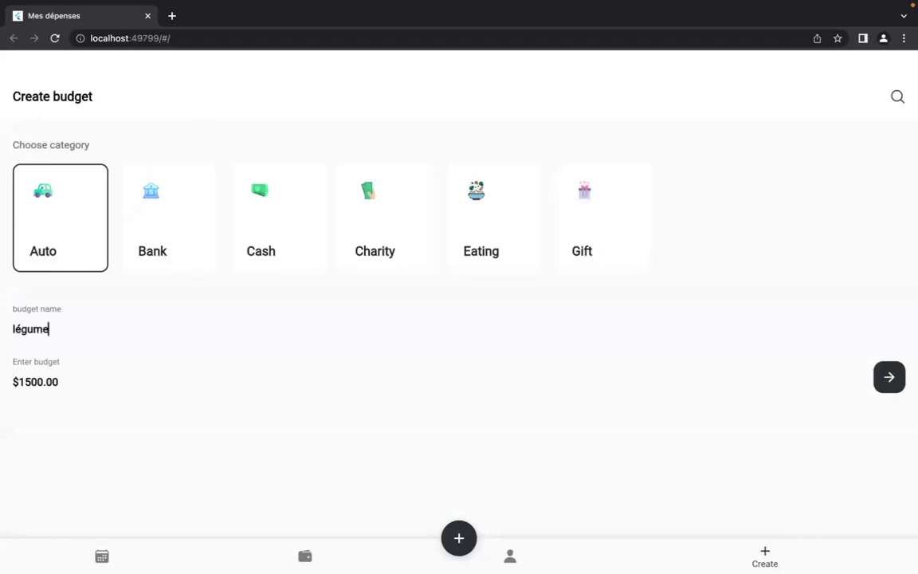
Change the budget amount from 1500.00 to 200 and take Chrome out of full screen.
double_click(27, 381)
key(BackSpace)
text(200)
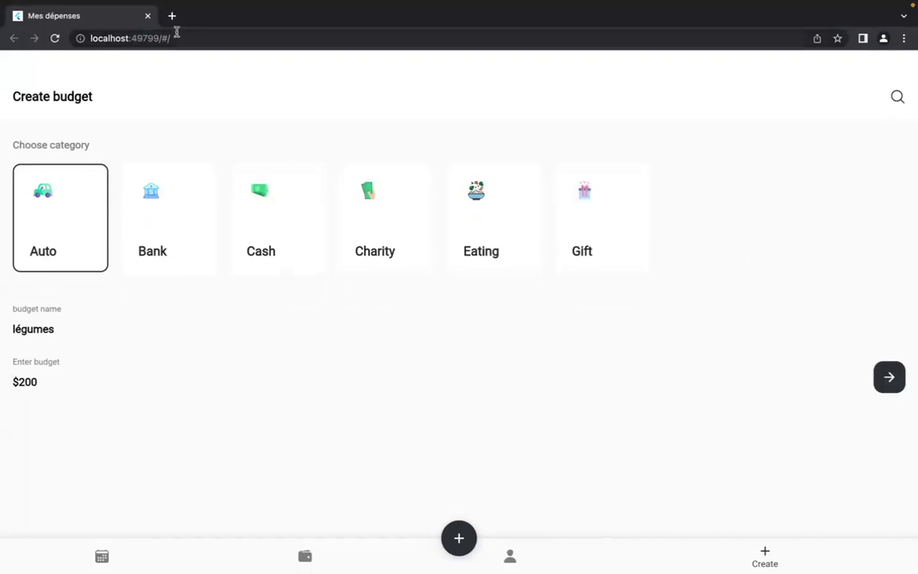
mouse_move(101, 4)
click(41, 22)
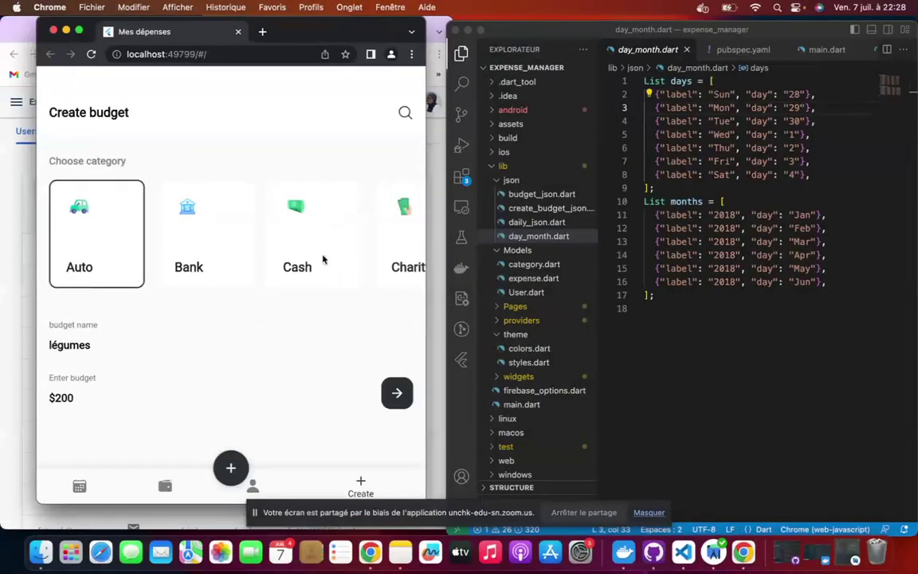
Show the Daily Transaction list, then bring the Firebase console's Authentication users list forward.
click(80, 486)
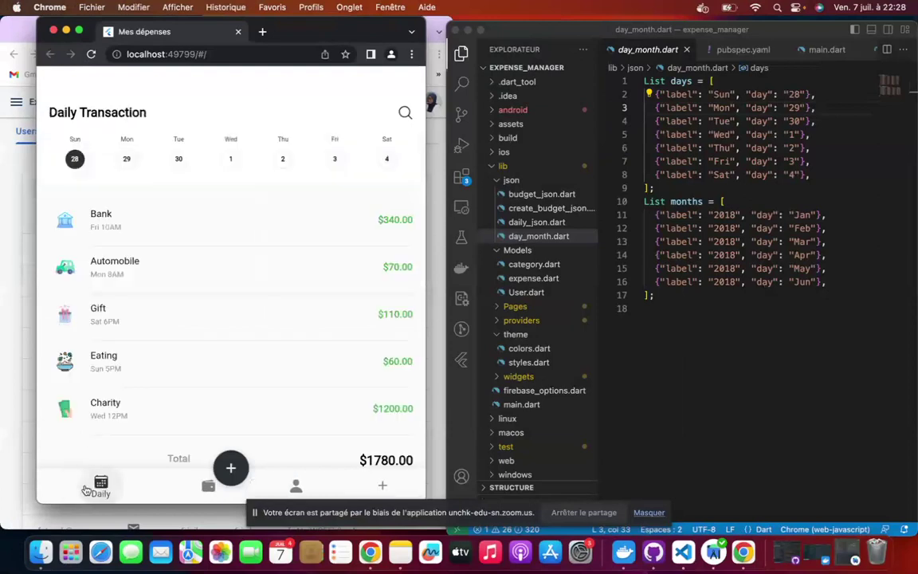
click(679, 316)
scroll(541, 279, down, 4)
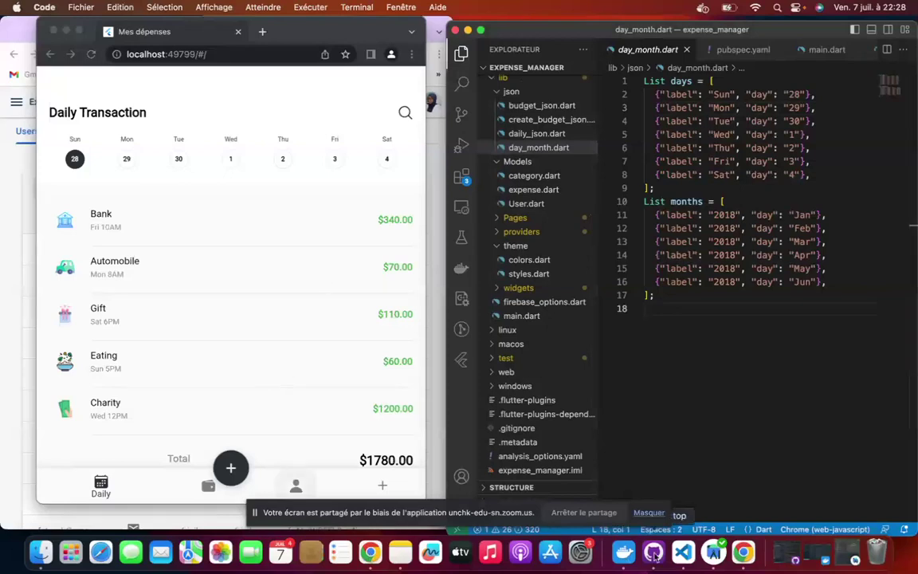
click(742, 554)
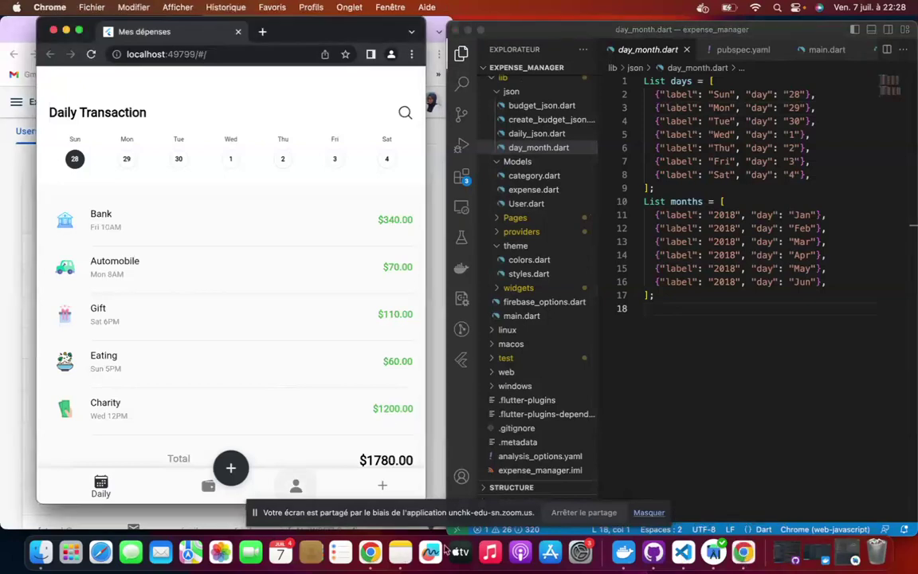
click(438, 180)
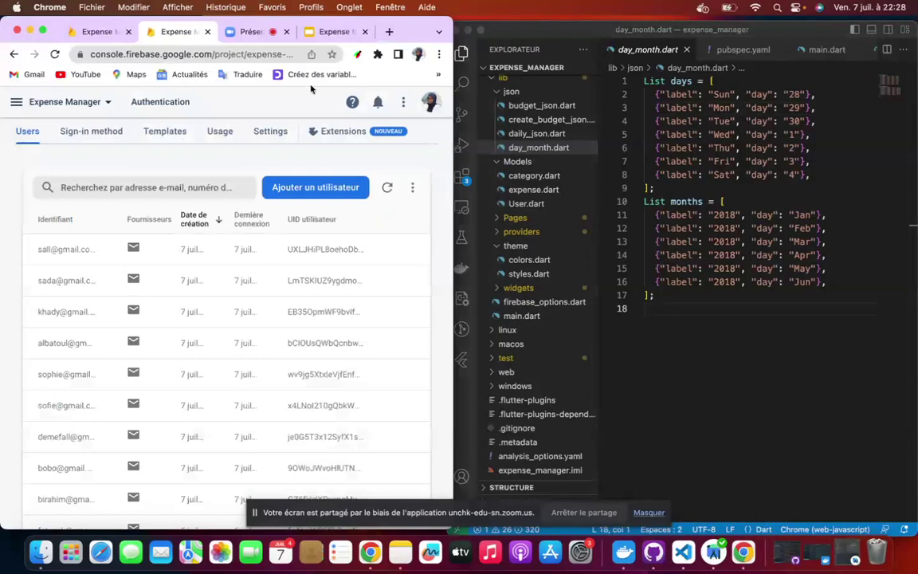
Show the Expense Manager slide deck full screen on slide 10, CONCLUSION.
click(333, 32)
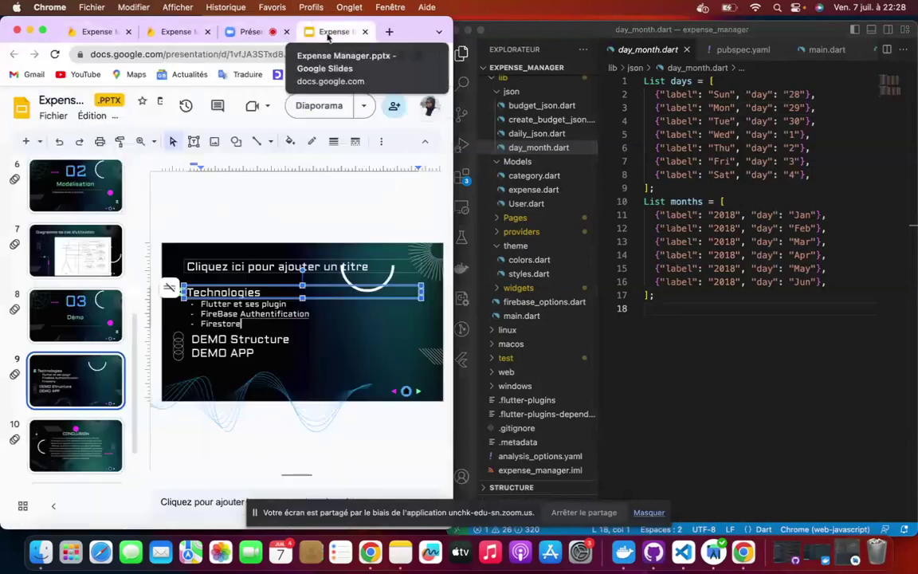
click(43, 32)
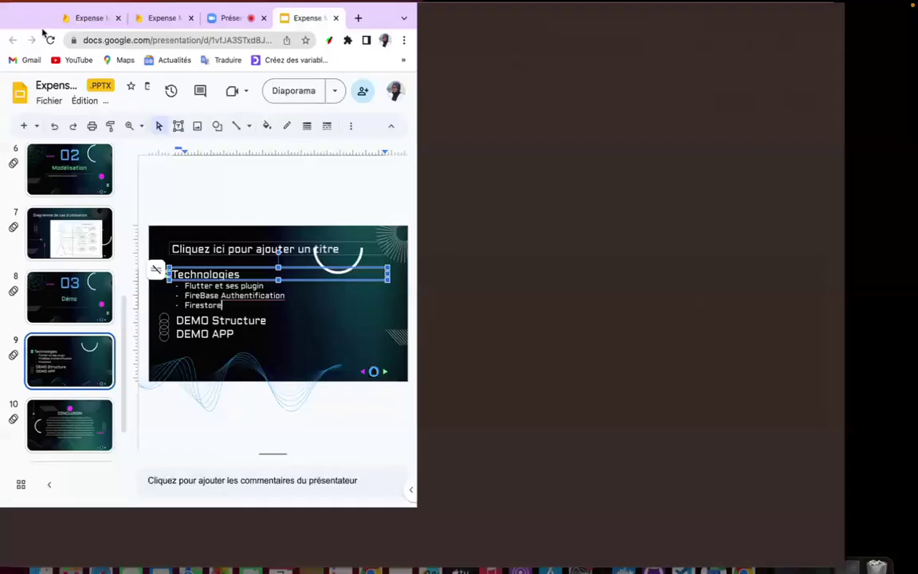
click(70, 434)
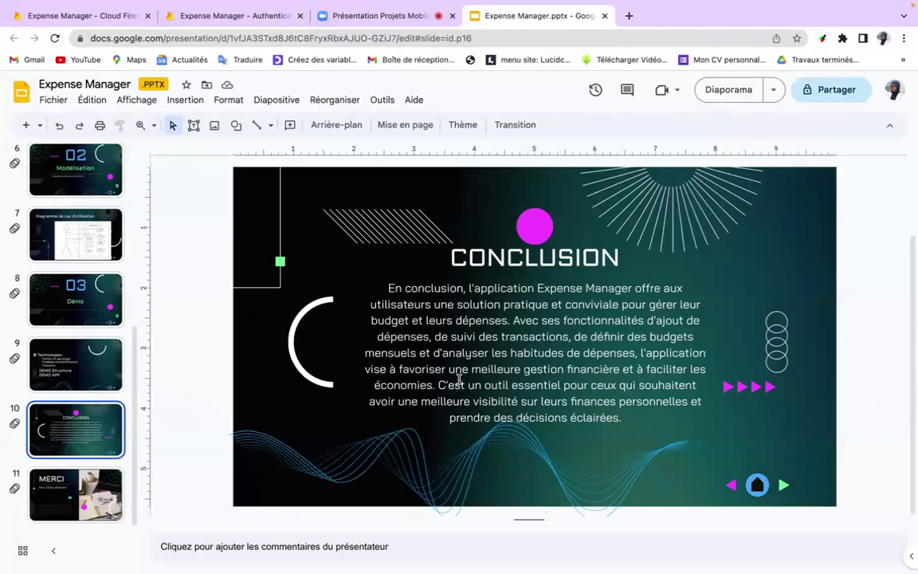
Return the browser to half-screen beside VS Code with the Conclusion slide shown.
mouse_move(381, 2)
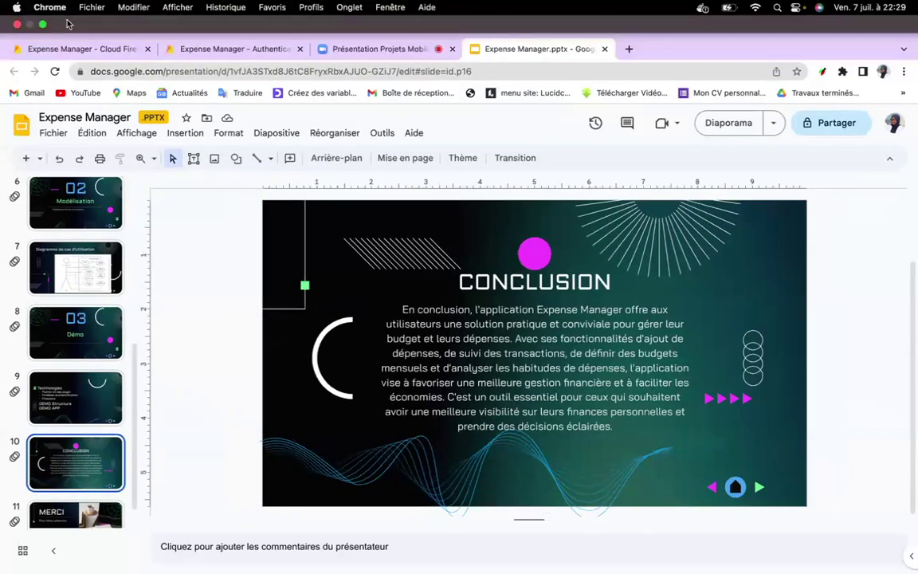
click(43, 27)
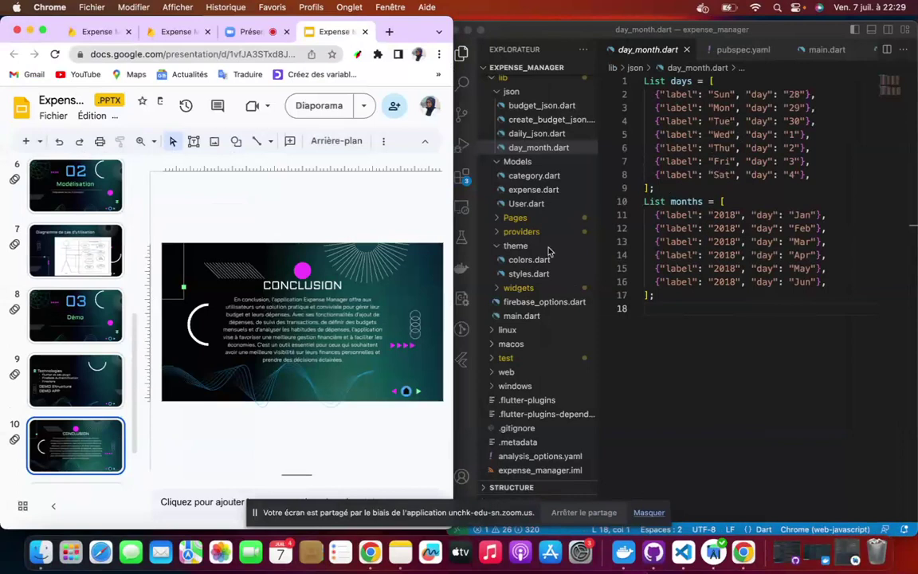
scroll(548, 252, down, 3)
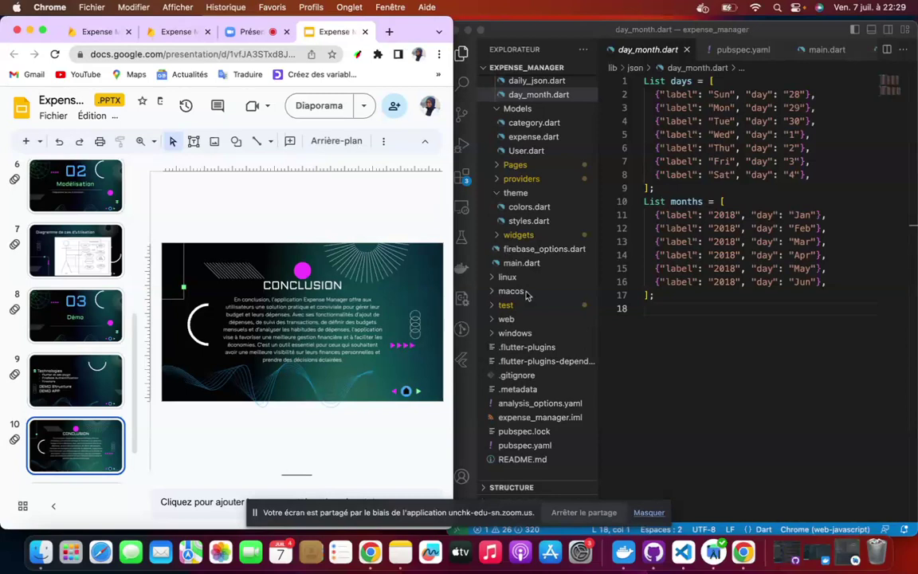
scroll(510, 199, up, 5)
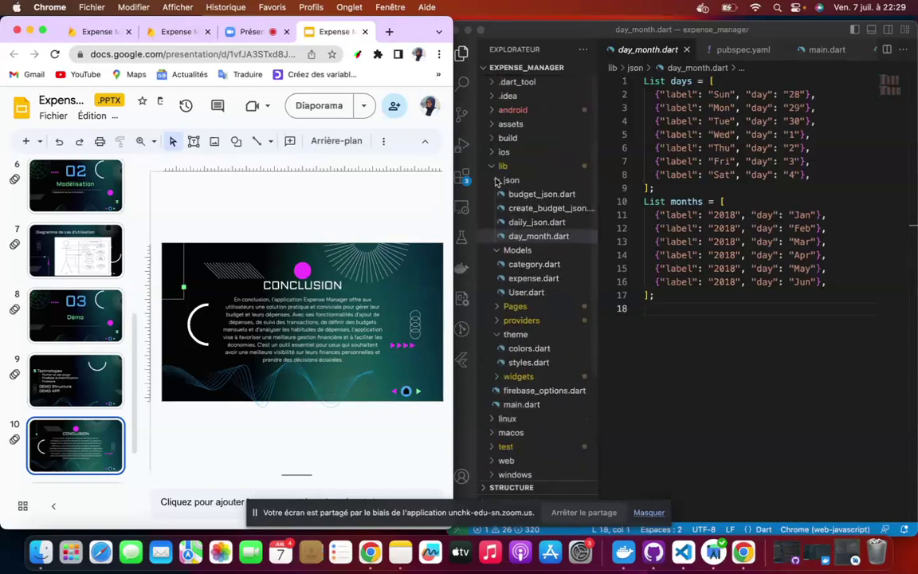